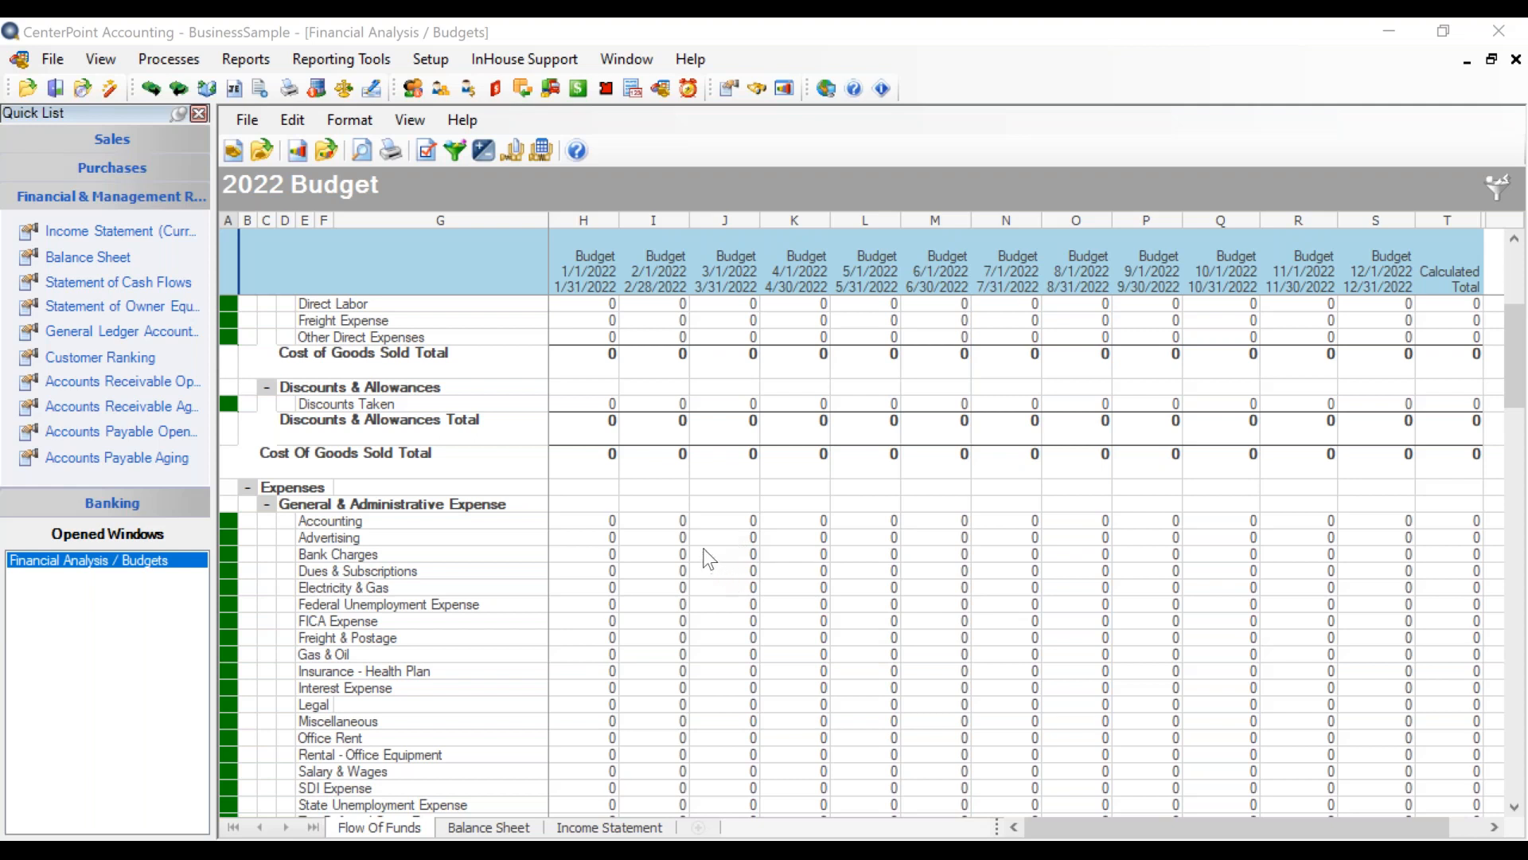
Open the Copy To Budget settings for the 2022 Budget
{"action": "left_click", "coordinate": [541, 522]}
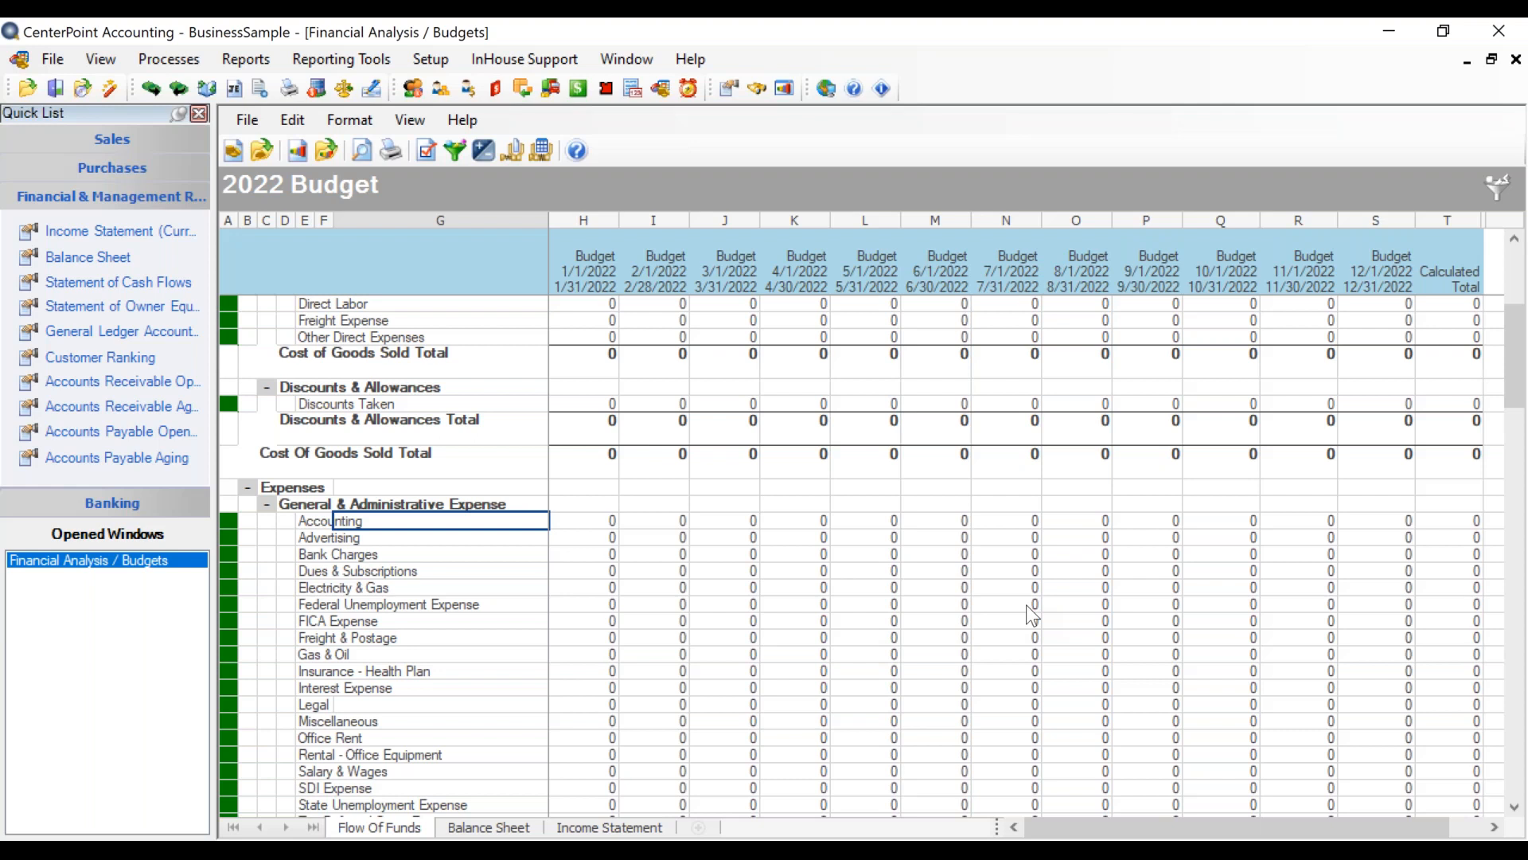
{"action": "left_click", "coordinate": [302, 125]}
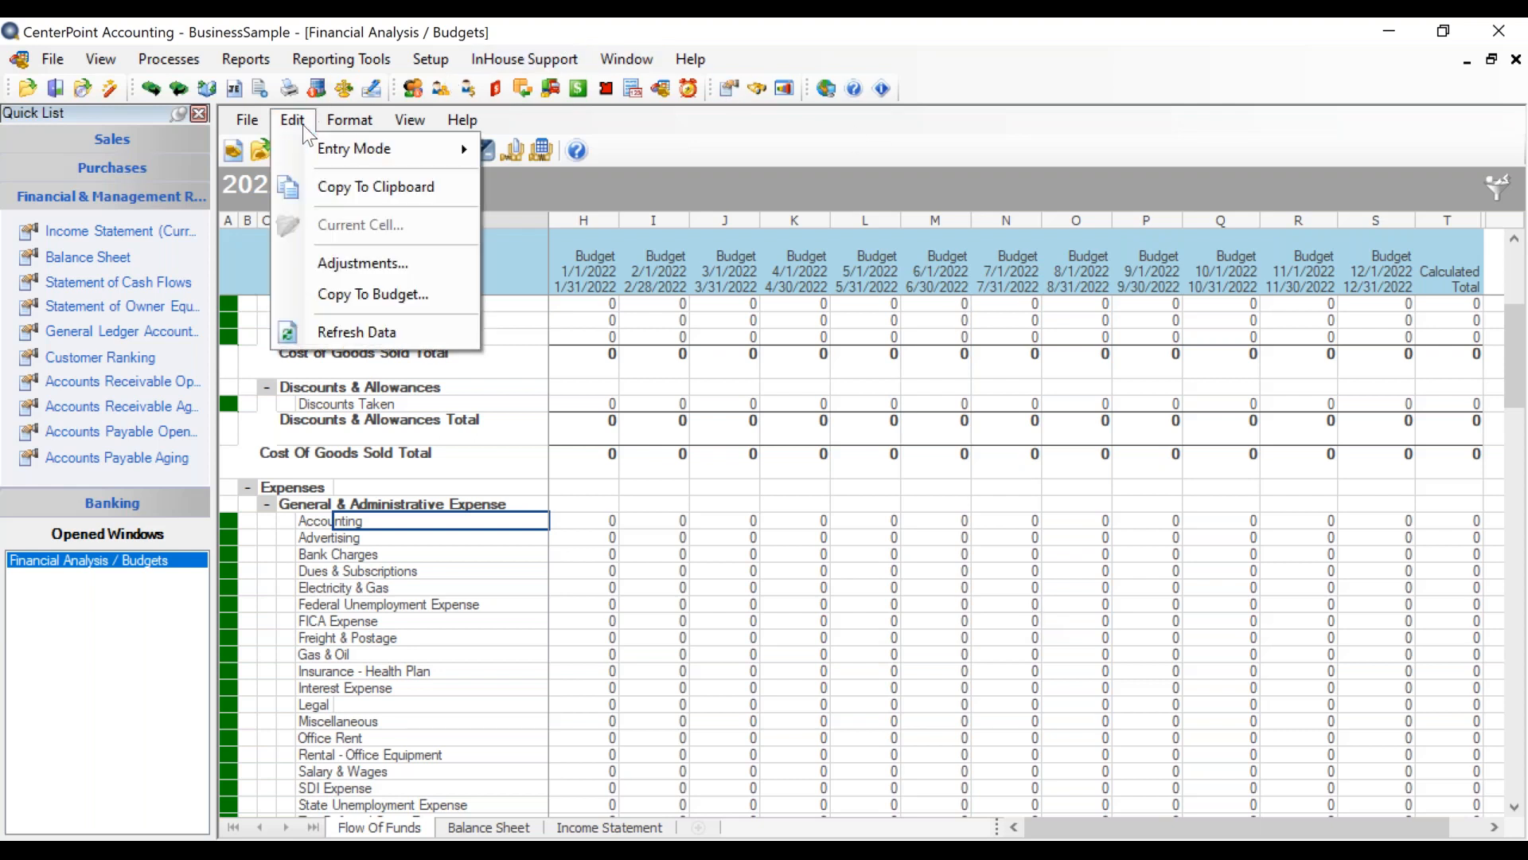
{"action": "left_click", "coordinate": [342, 296]}
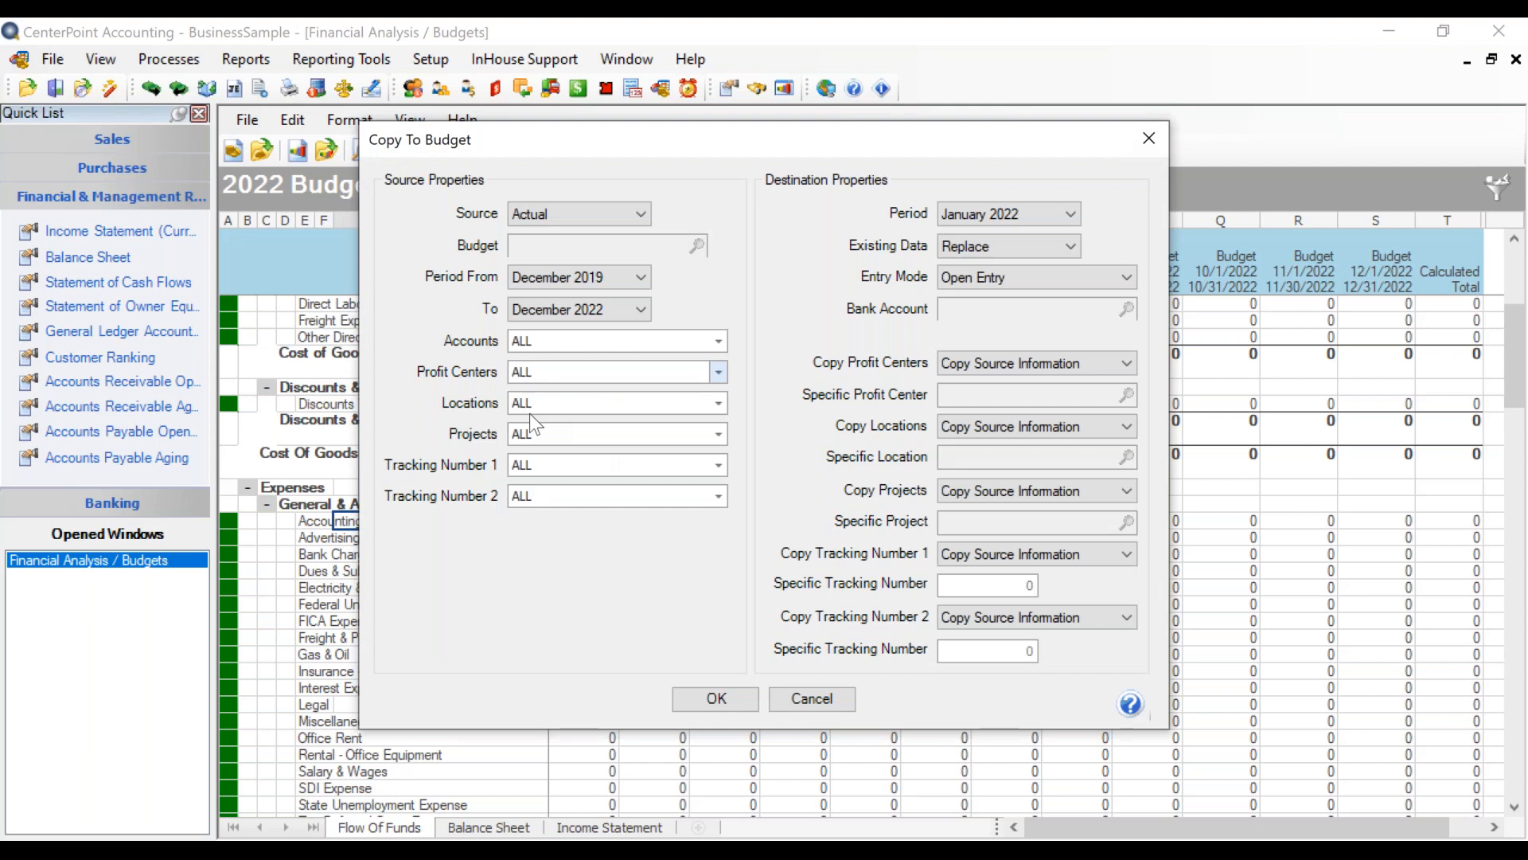
Try Budget as the copy source, look up the available budgets, and set the source back to Actual
{"action": "left_click", "coordinate": [641, 209]}
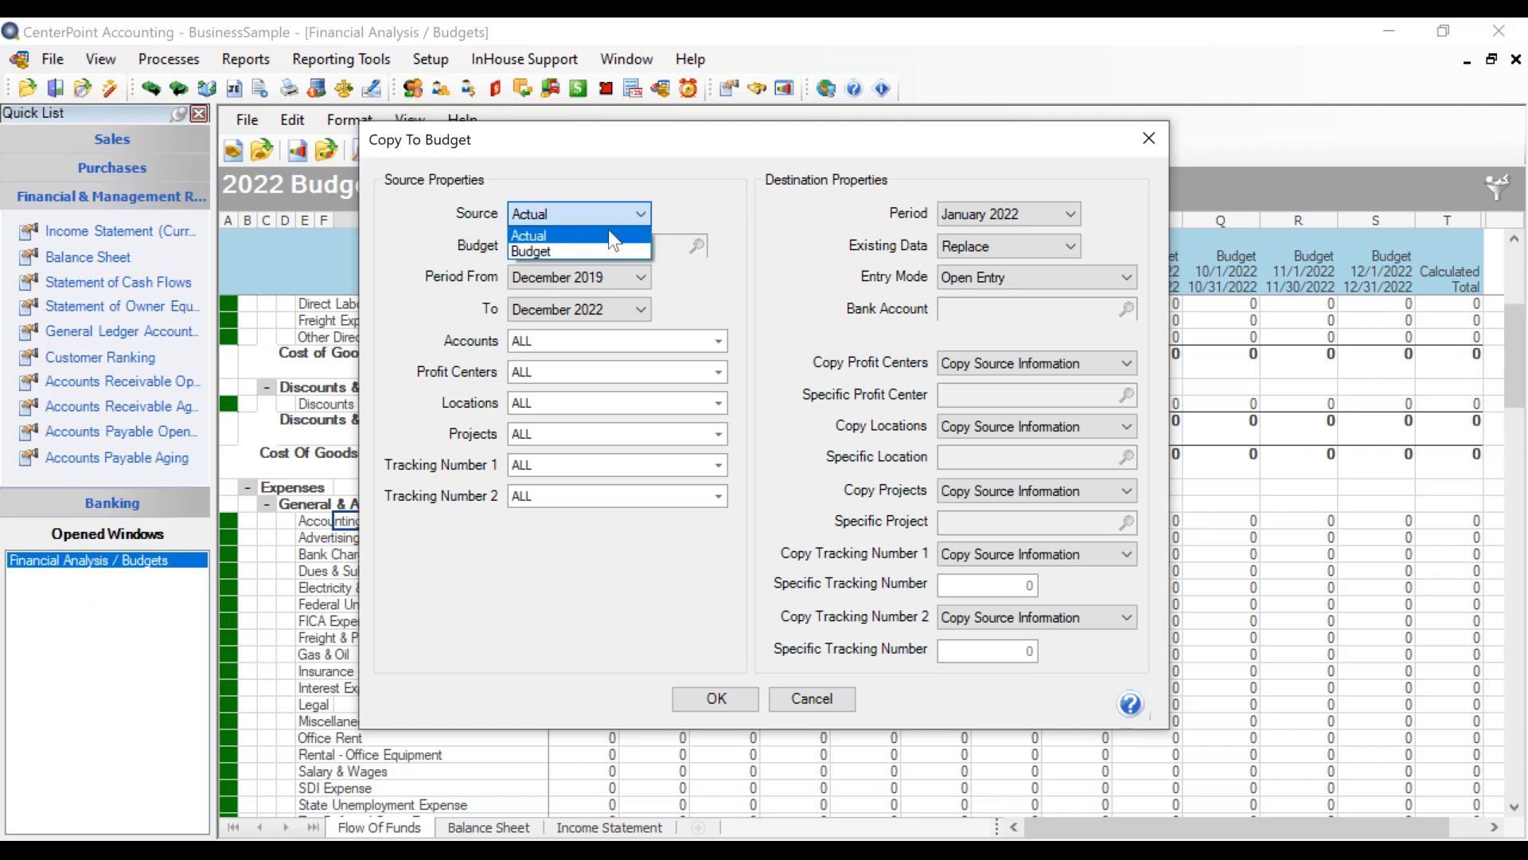
{"action": "left_click", "coordinate": [575, 248]}
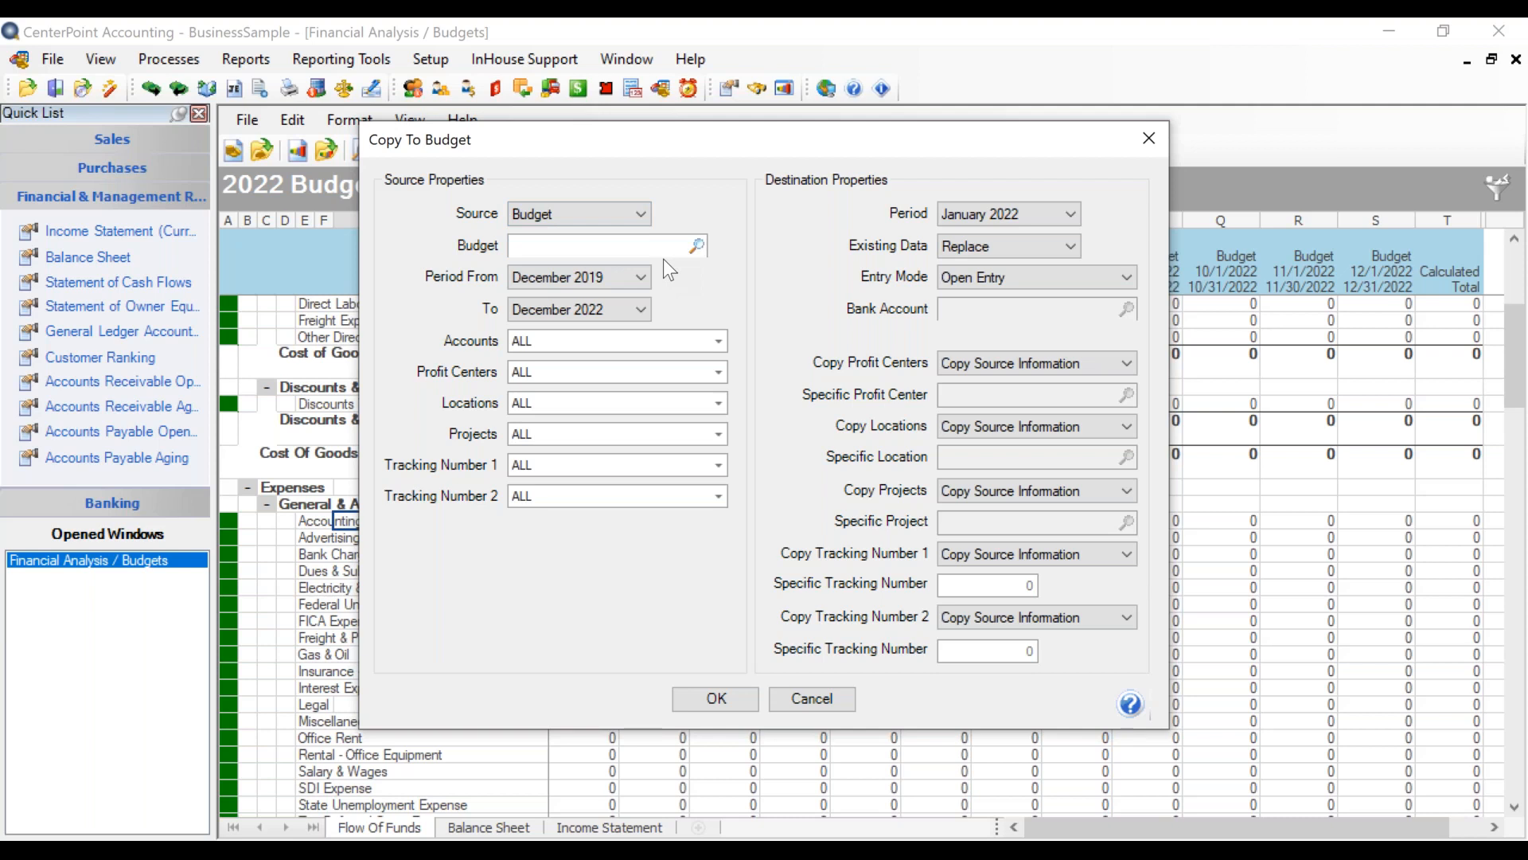
{"action": "left_click", "coordinate": [697, 241]}
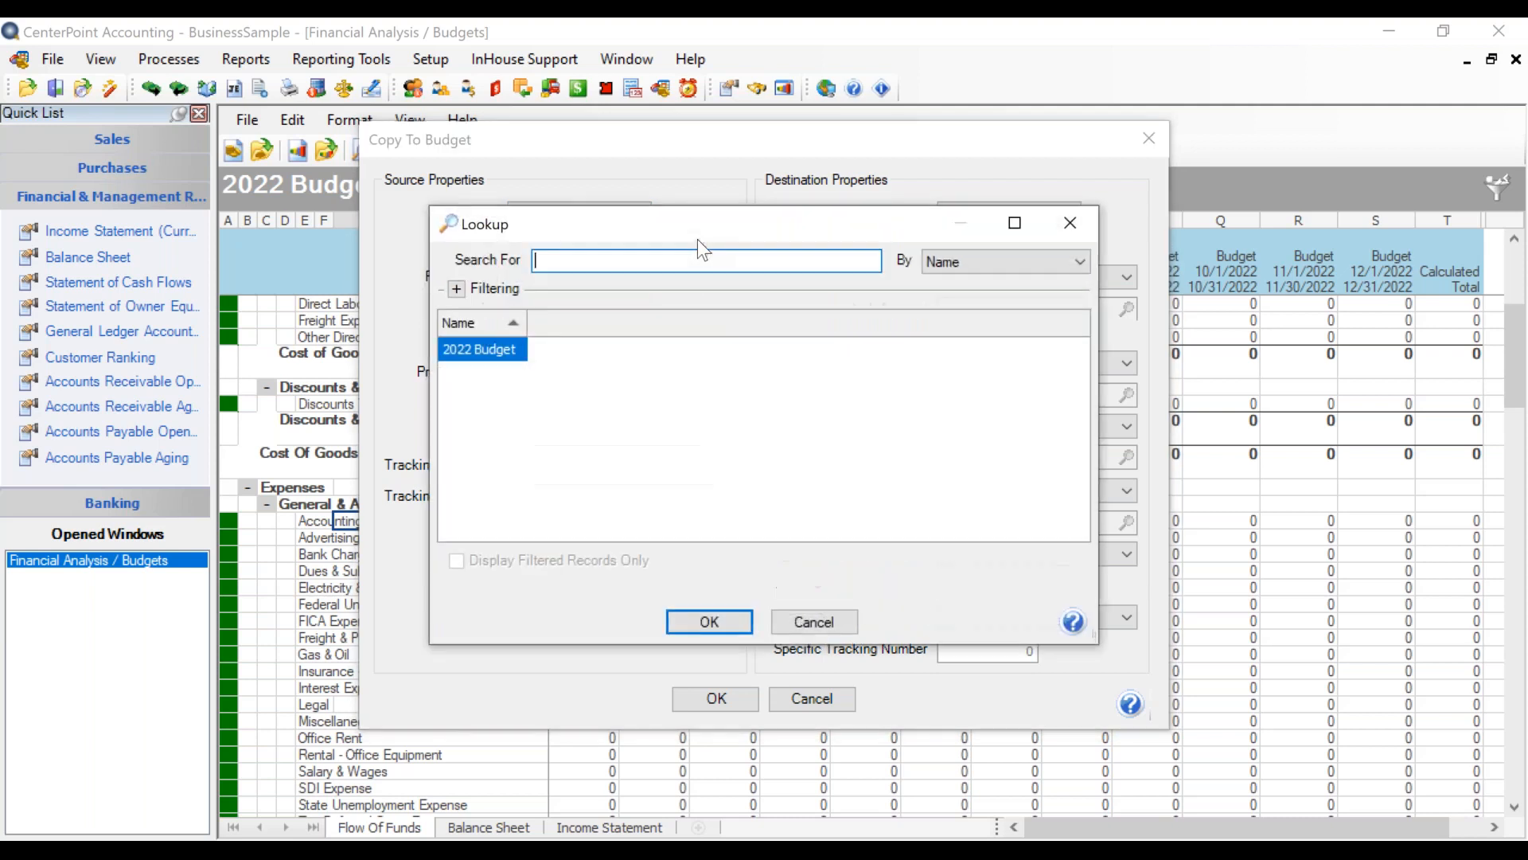
{"action": "left_click", "coordinate": [835, 627]}
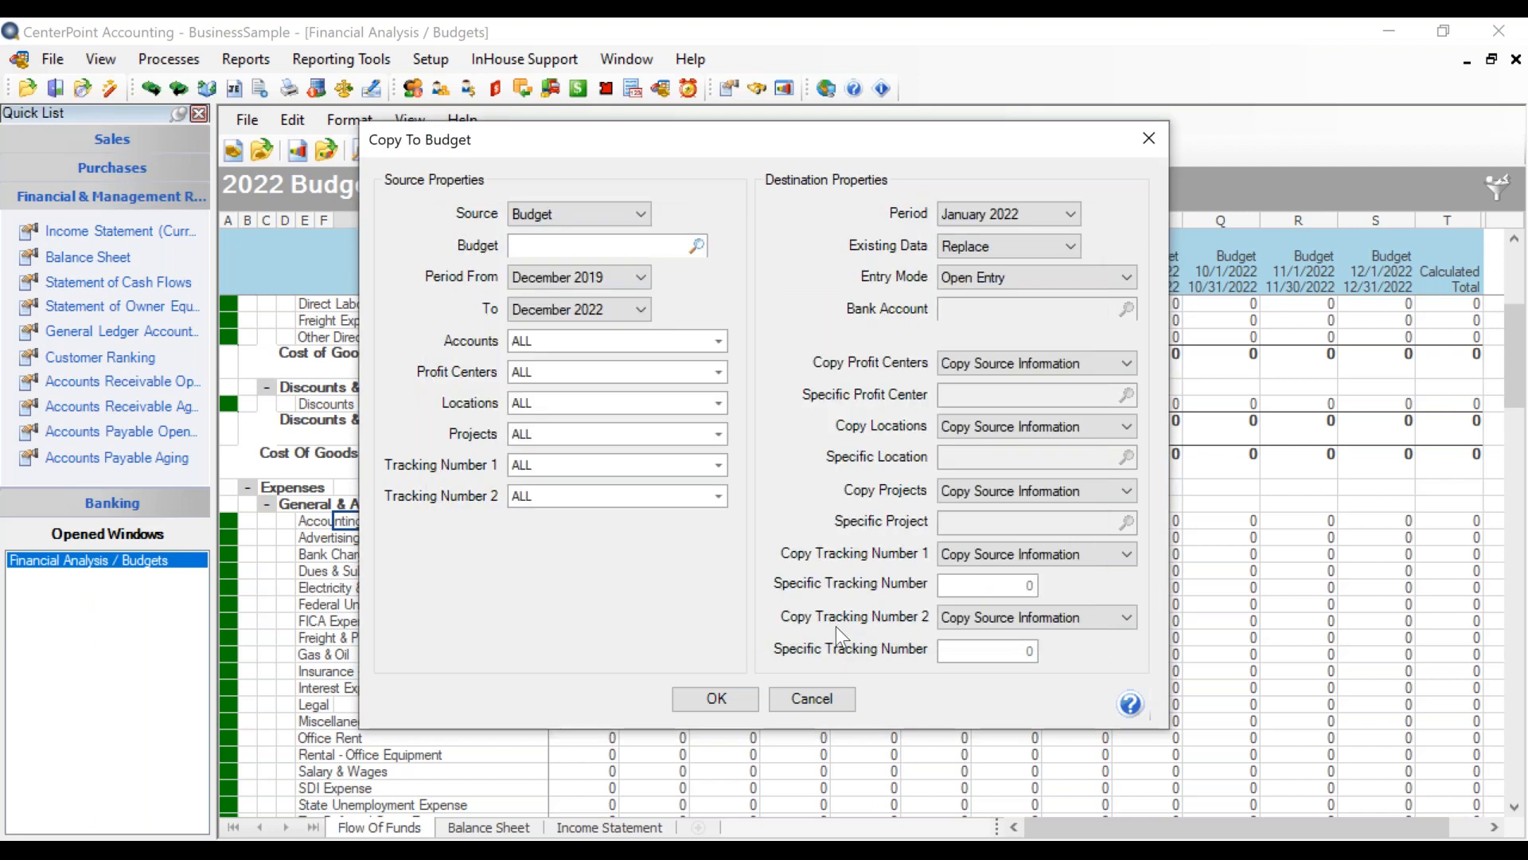
{"action": "left_click", "coordinate": [639, 213]}
{"action": "left_click", "coordinate": [540, 235]}
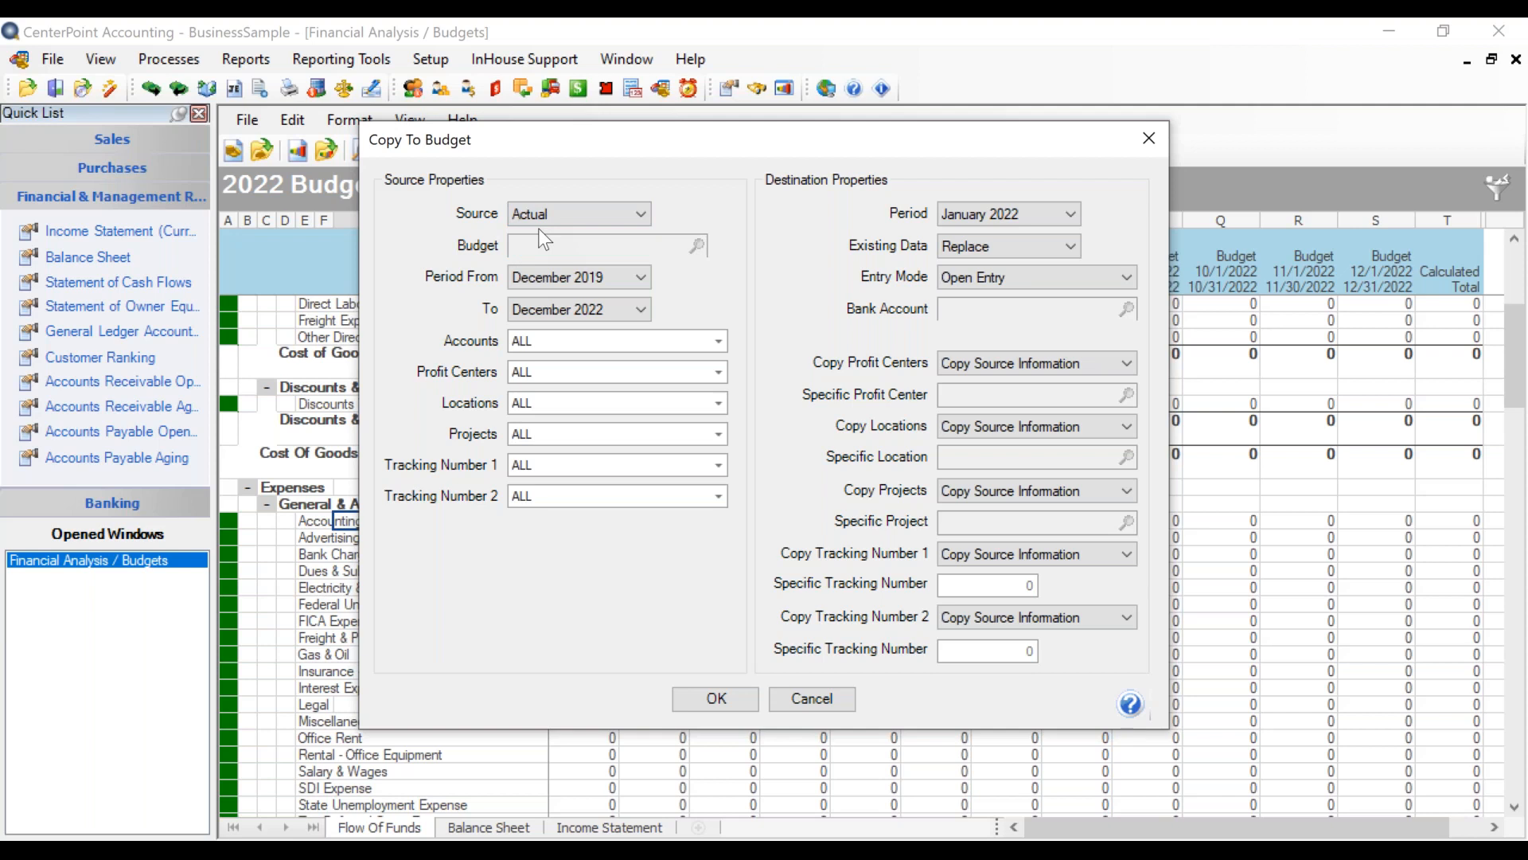
Set the source period to run from January 2021 to July 2021
{"action": "left_click", "coordinate": [641, 278]}
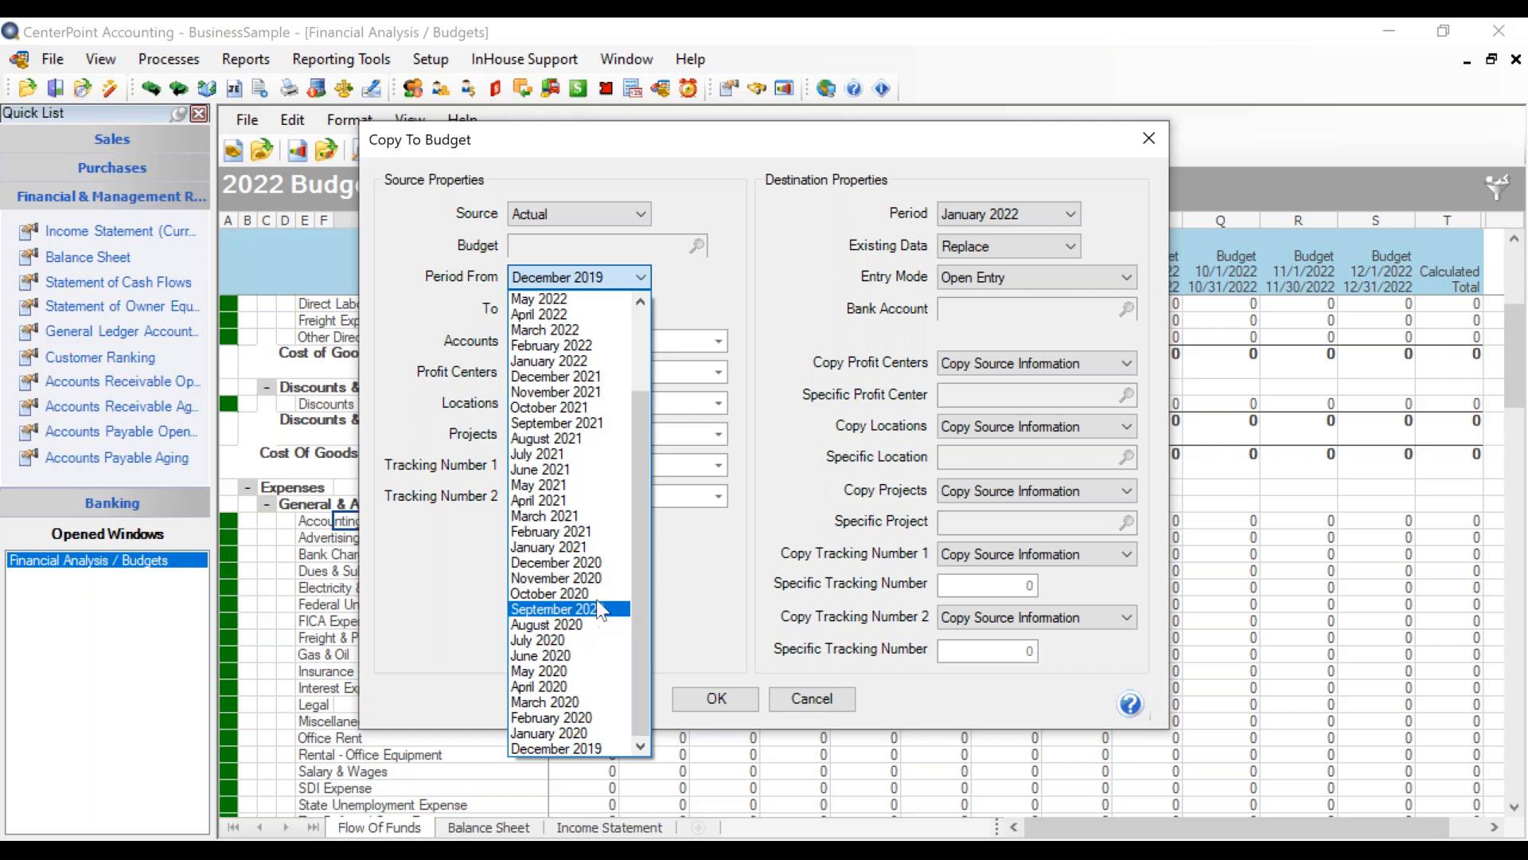
{"action": "left_click", "coordinate": [595, 554]}
{"action": "left_click", "coordinate": [646, 307]}
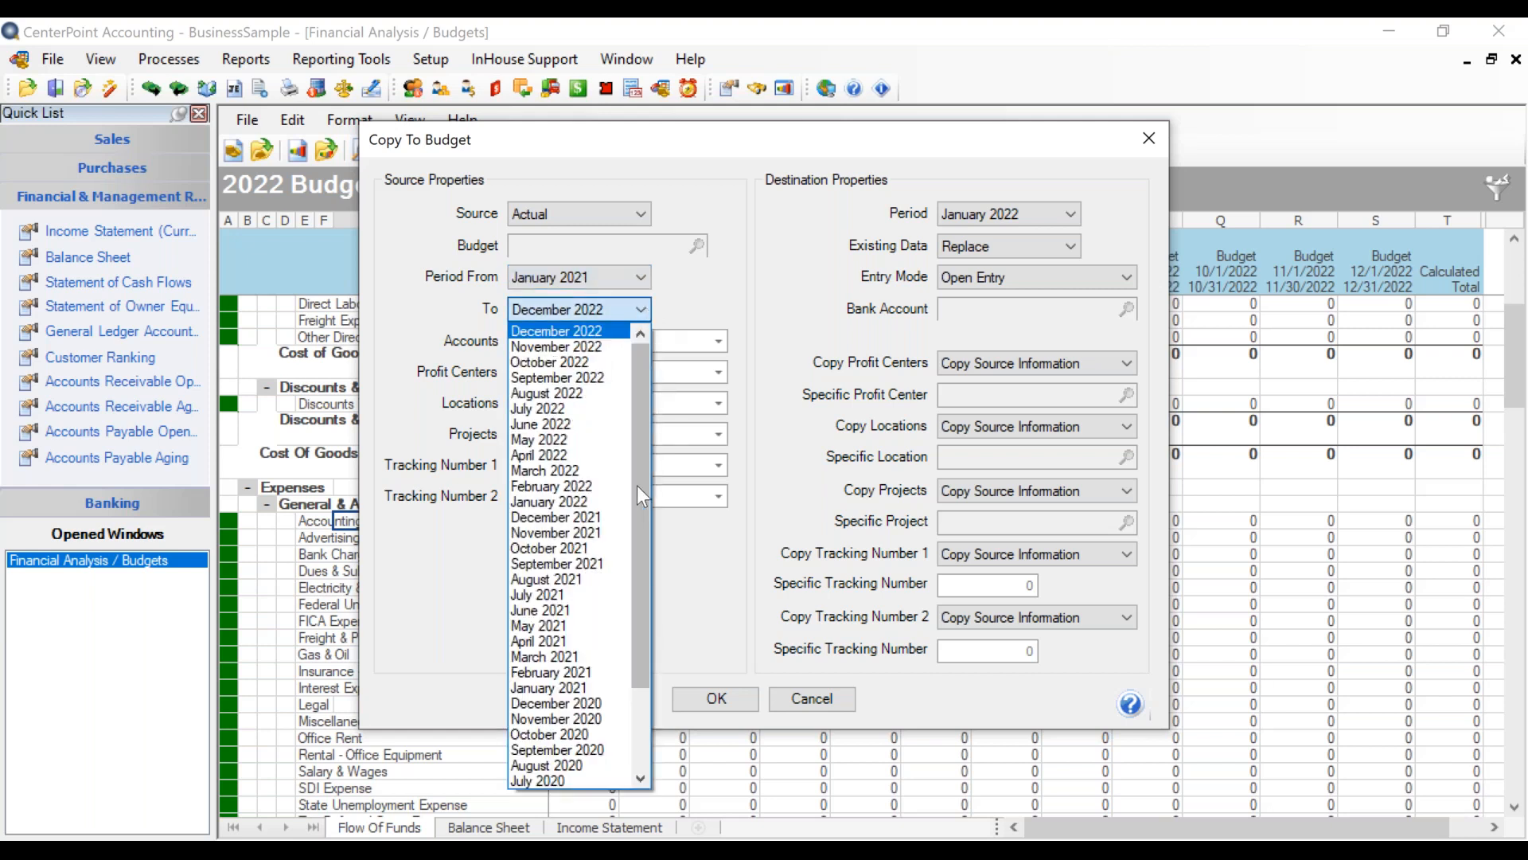
{"action": "left_click", "coordinate": [580, 598]}
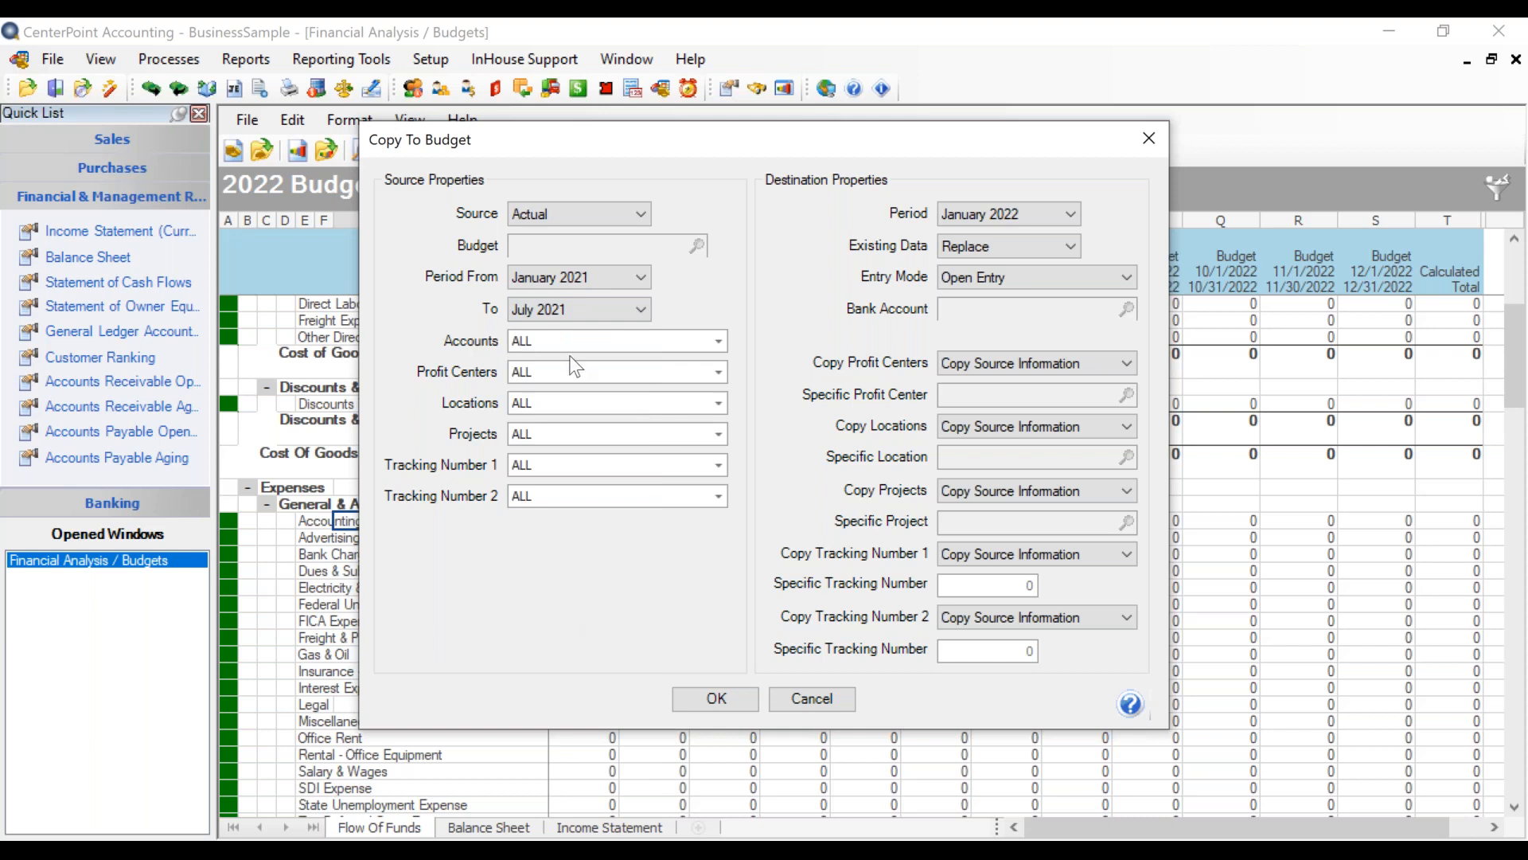
In the source accounts list, hide the Abbreviation column and show Account Number ahead of Name
{"action": "left_click", "coordinate": [719, 341]}
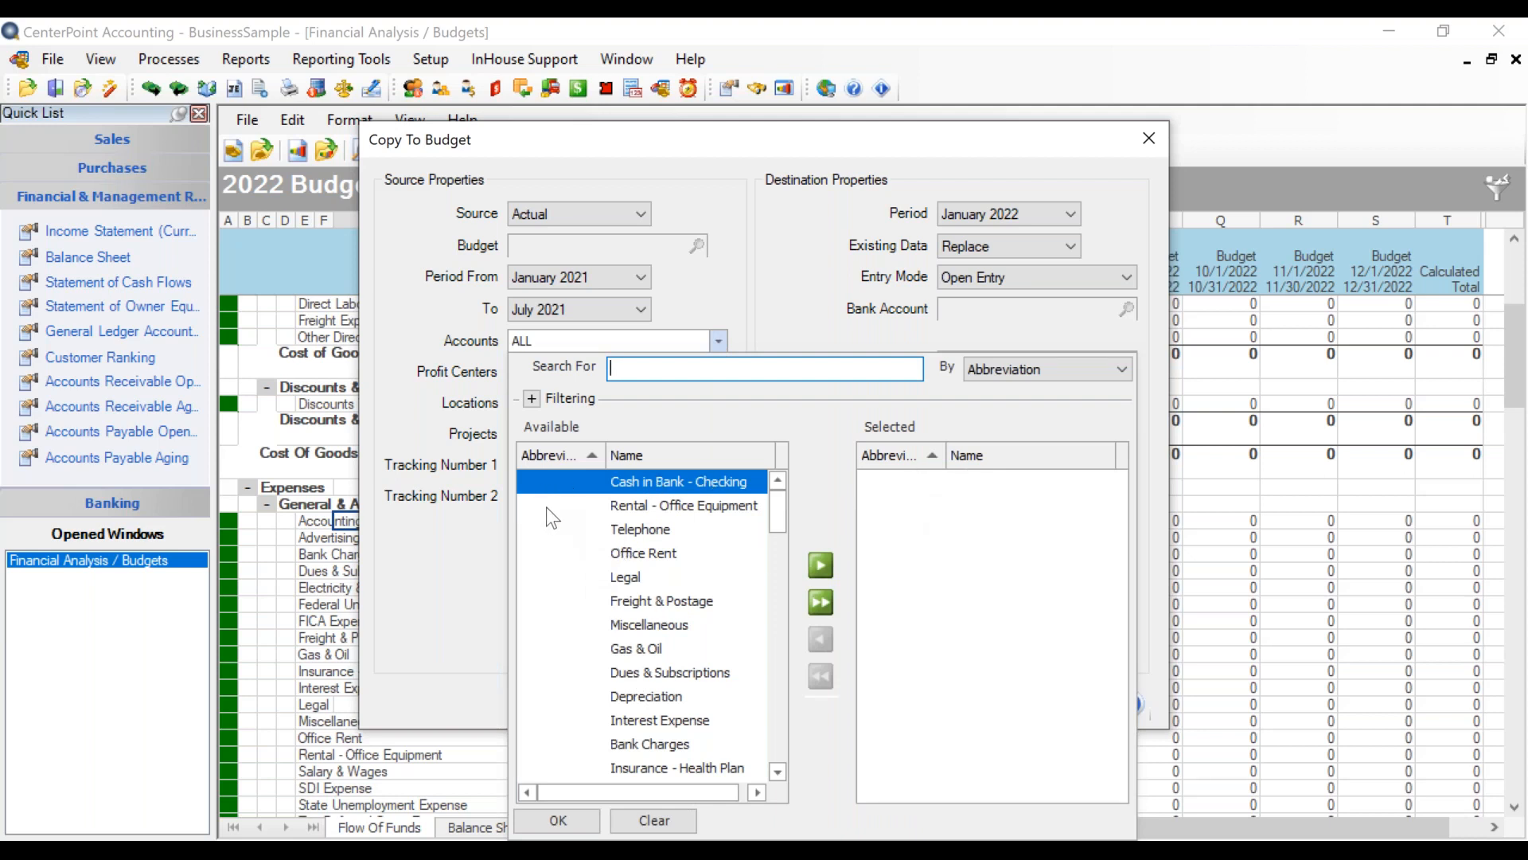
{"action": "right_click", "coordinate": [634, 522]}
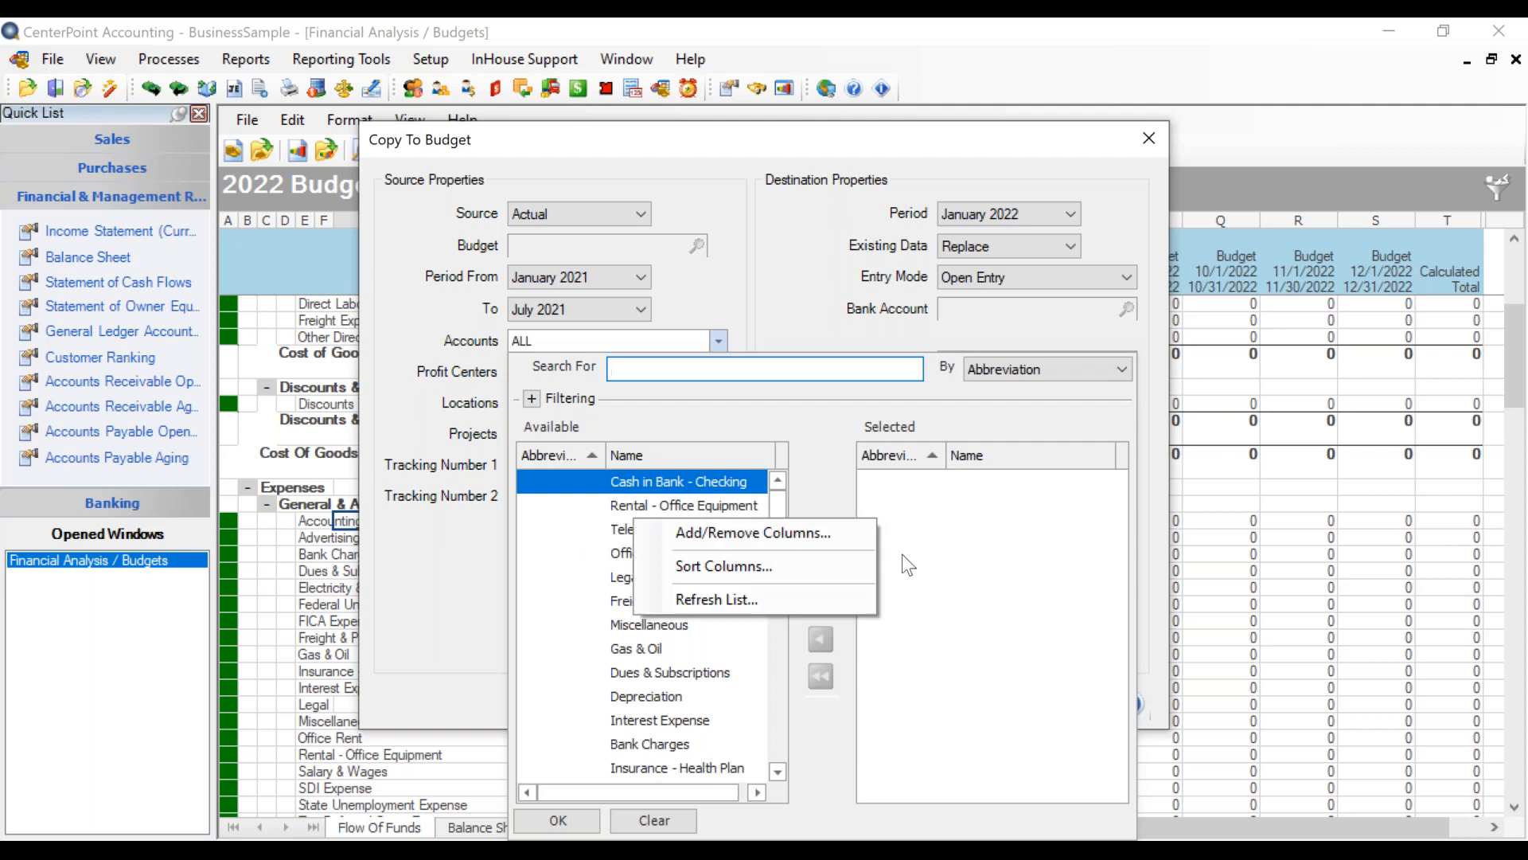
{"action": "left_click", "coordinate": [756, 531]}
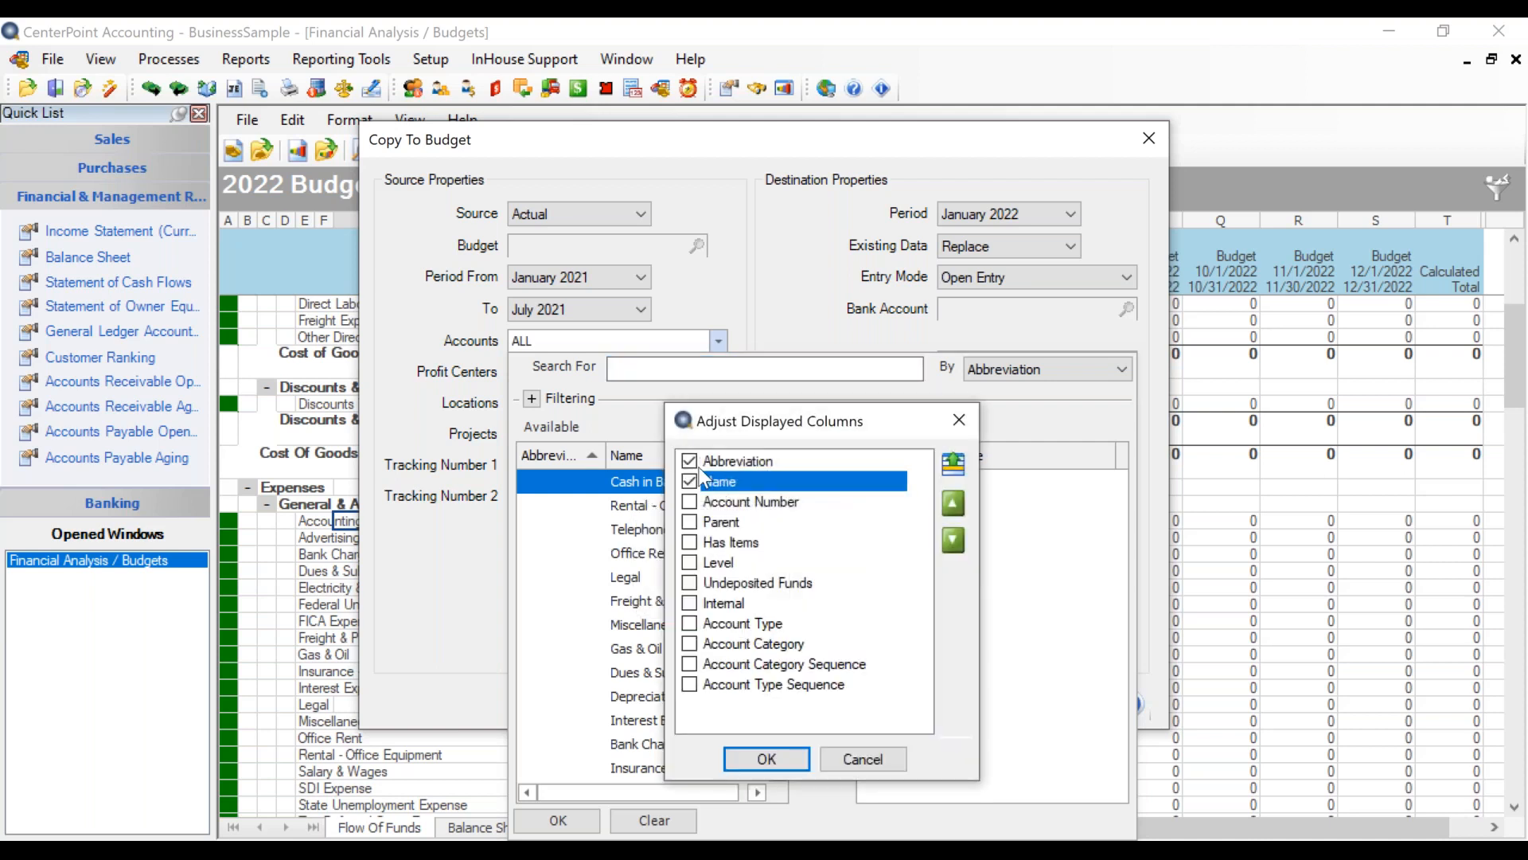
{"action": "left_click", "coordinate": [691, 462]}
{"action": "left_click", "coordinate": [690, 502]}
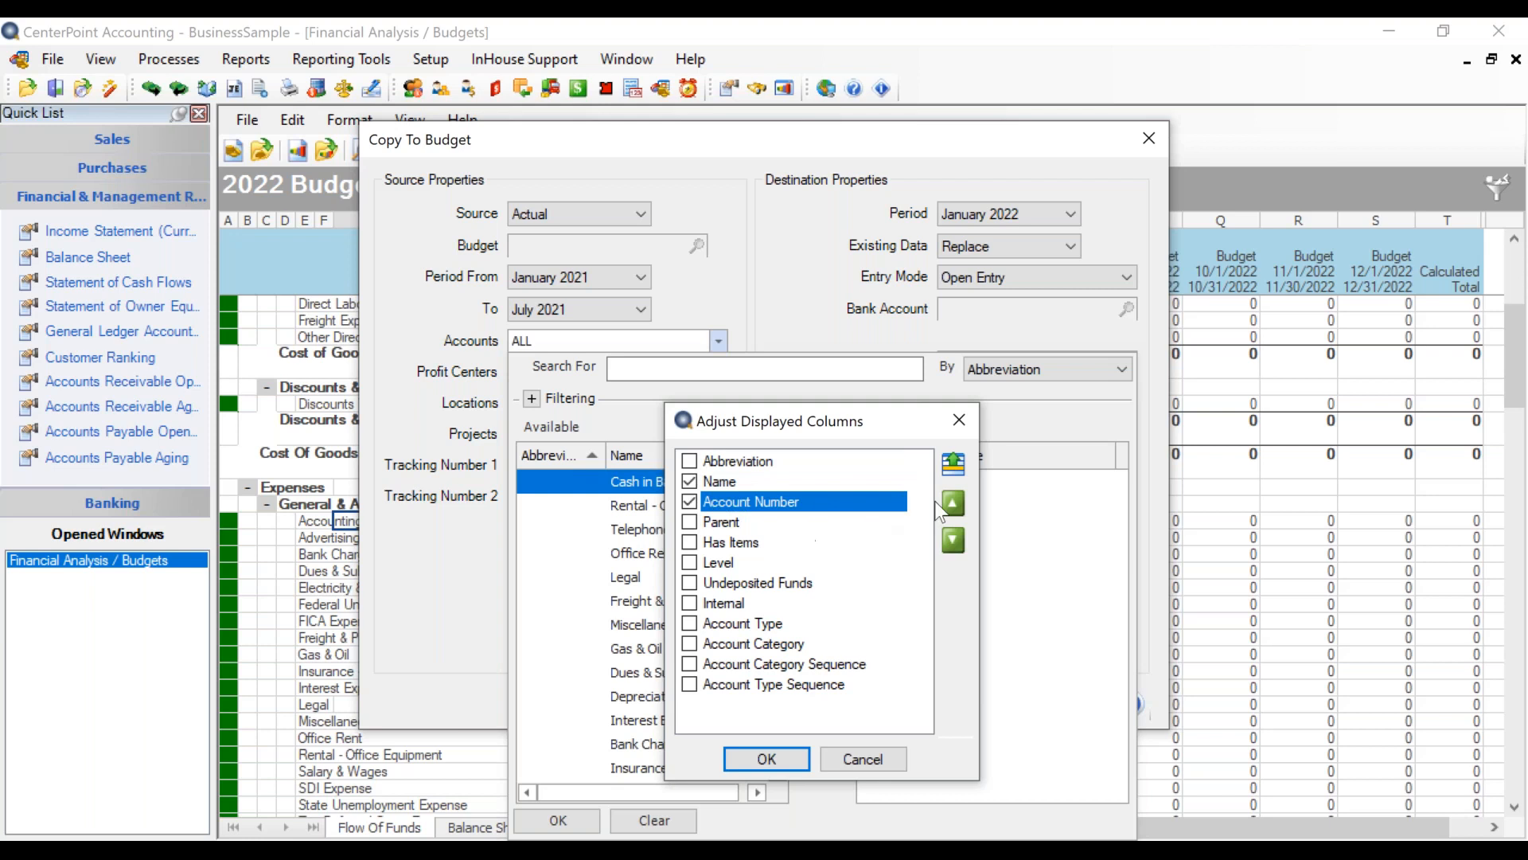
{"action": "left_click", "coordinate": [954, 507]}
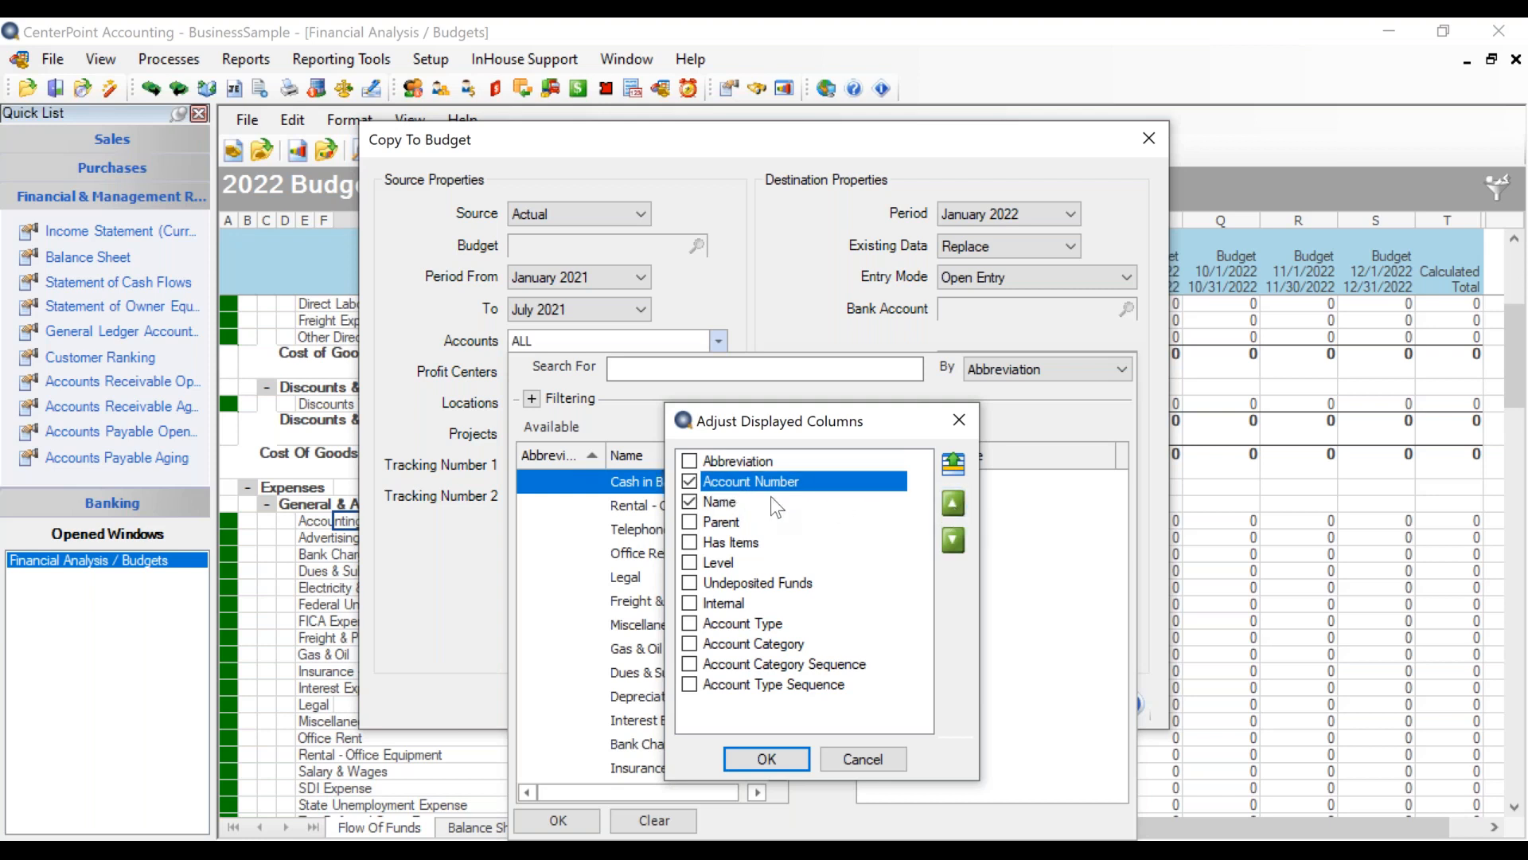
{"action": "left_click", "coordinate": [764, 760]}
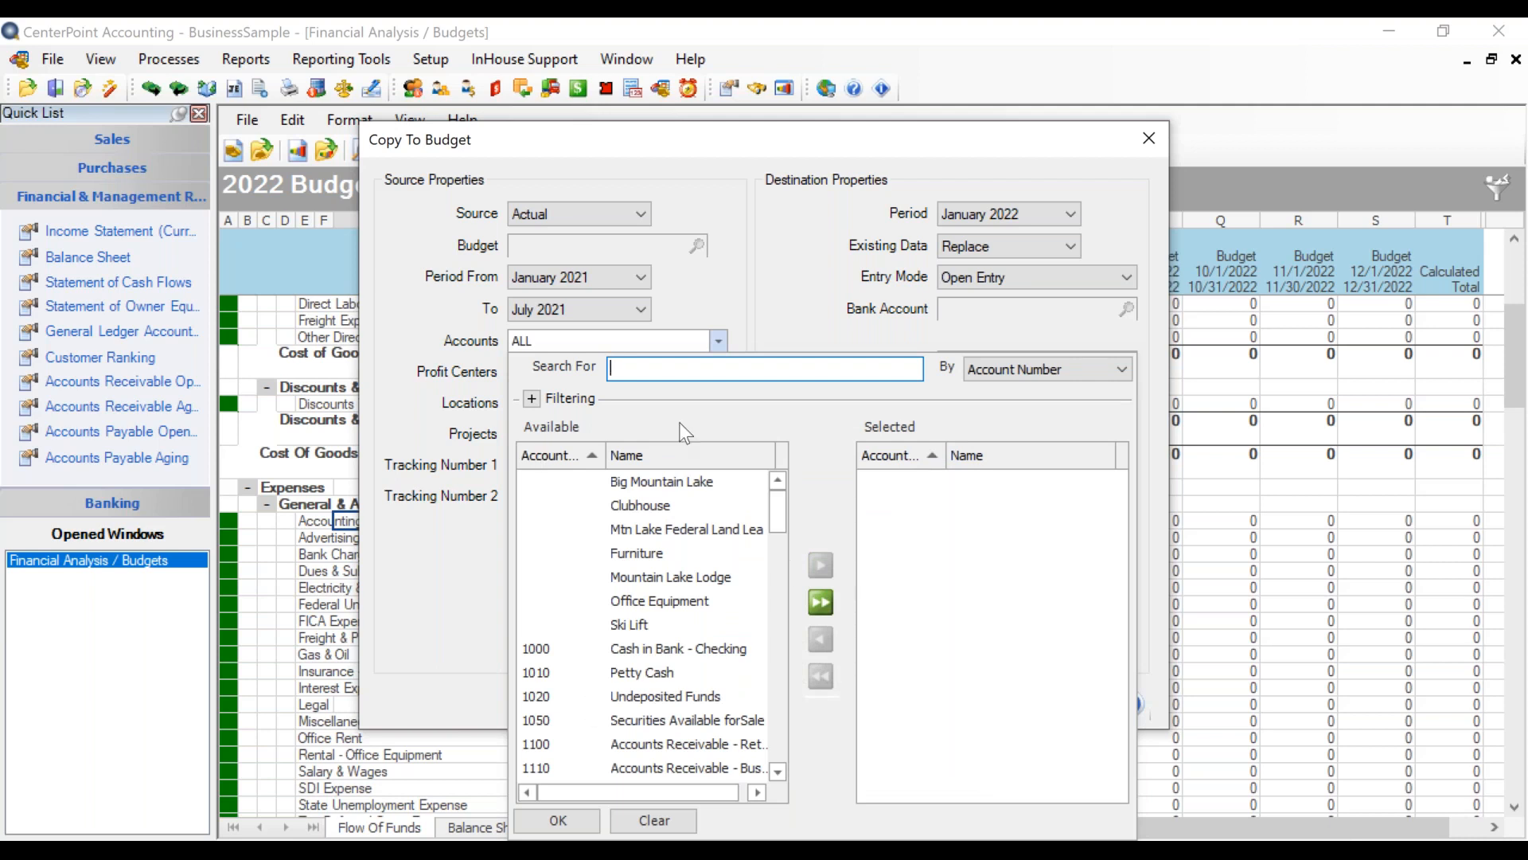
Filter the accounts by the General & Administrative Expense account category and select all of them as source accounts
{"action": "scroll", "coordinate": [519, 547], "scroll_direction": "down", "scroll_amount": 2}
{"action": "scroll", "coordinate": [519, 546], "scroll_direction": "up", "scroll_amount": 1}
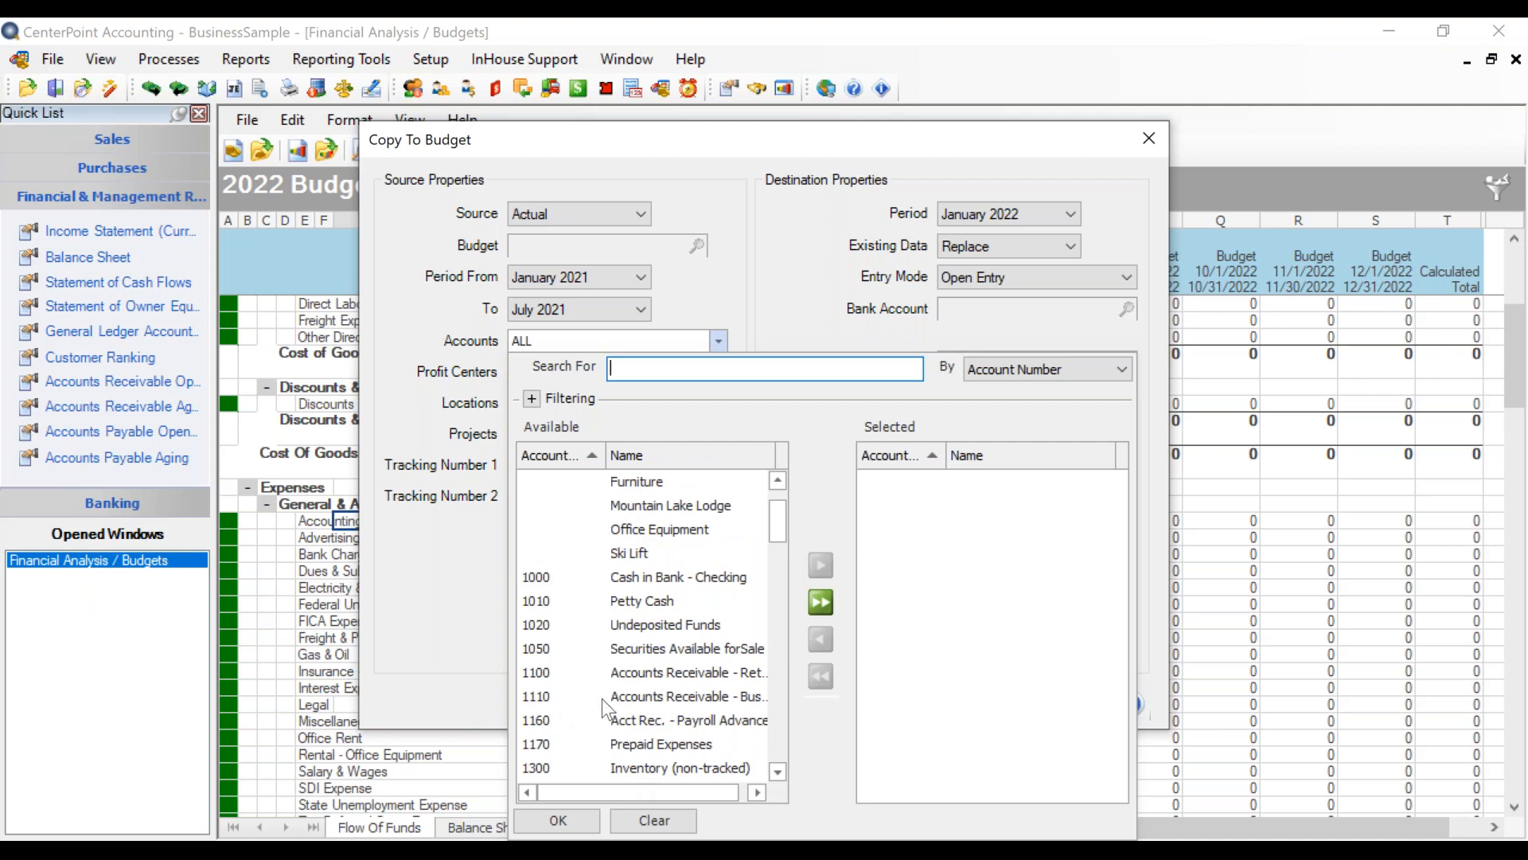
{"action": "scroll", "coordinate": [601, 700], "scroll_direction": "down", "scroll_amount": 5}
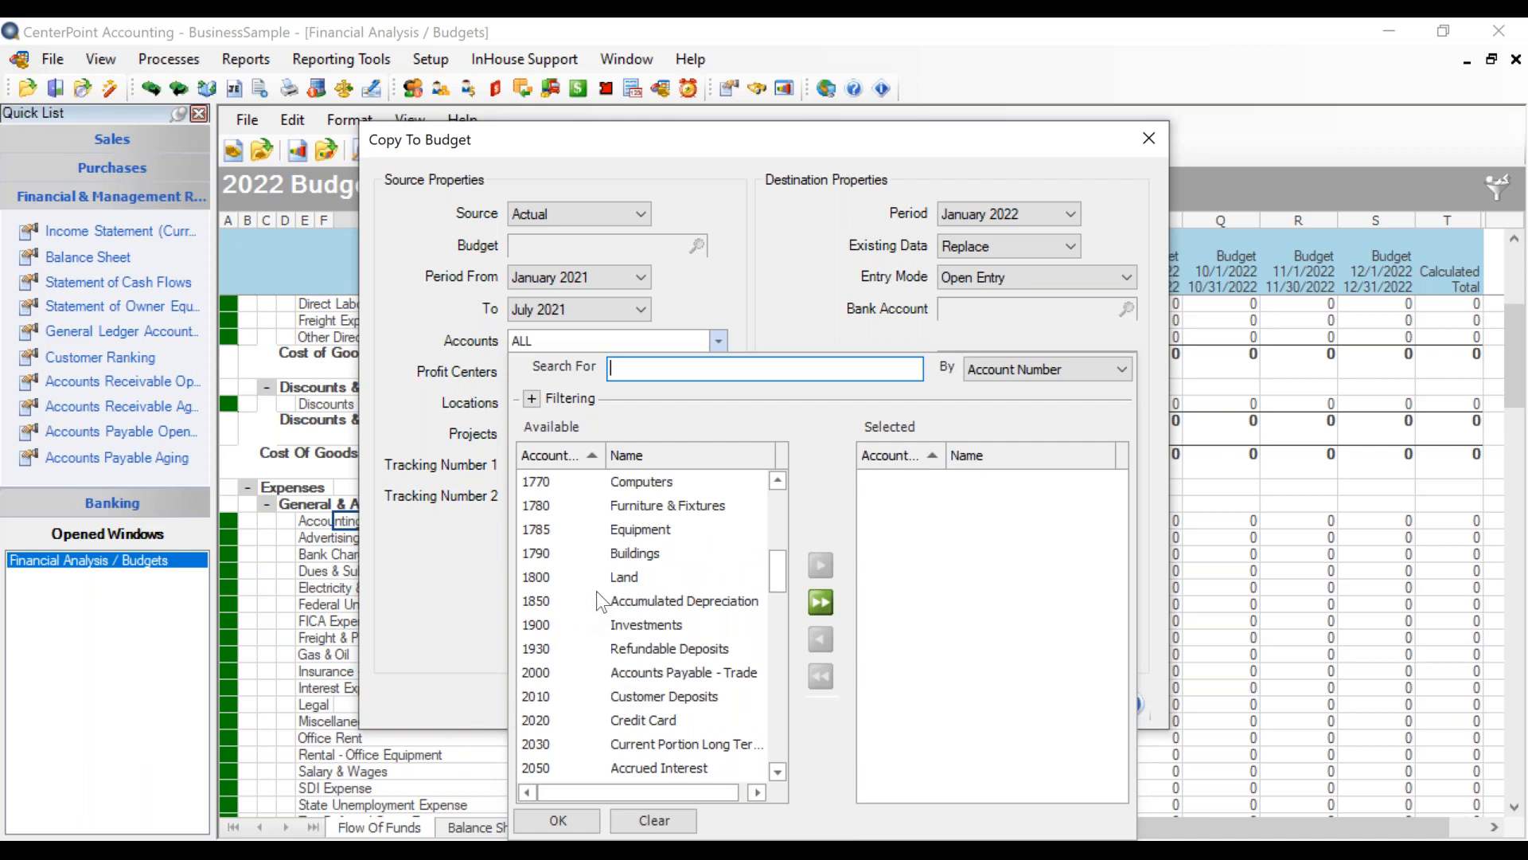
{"action": "scroll", "coordinate": [570, 541], "scroll_direction": "up", "scroll_amount": 3}
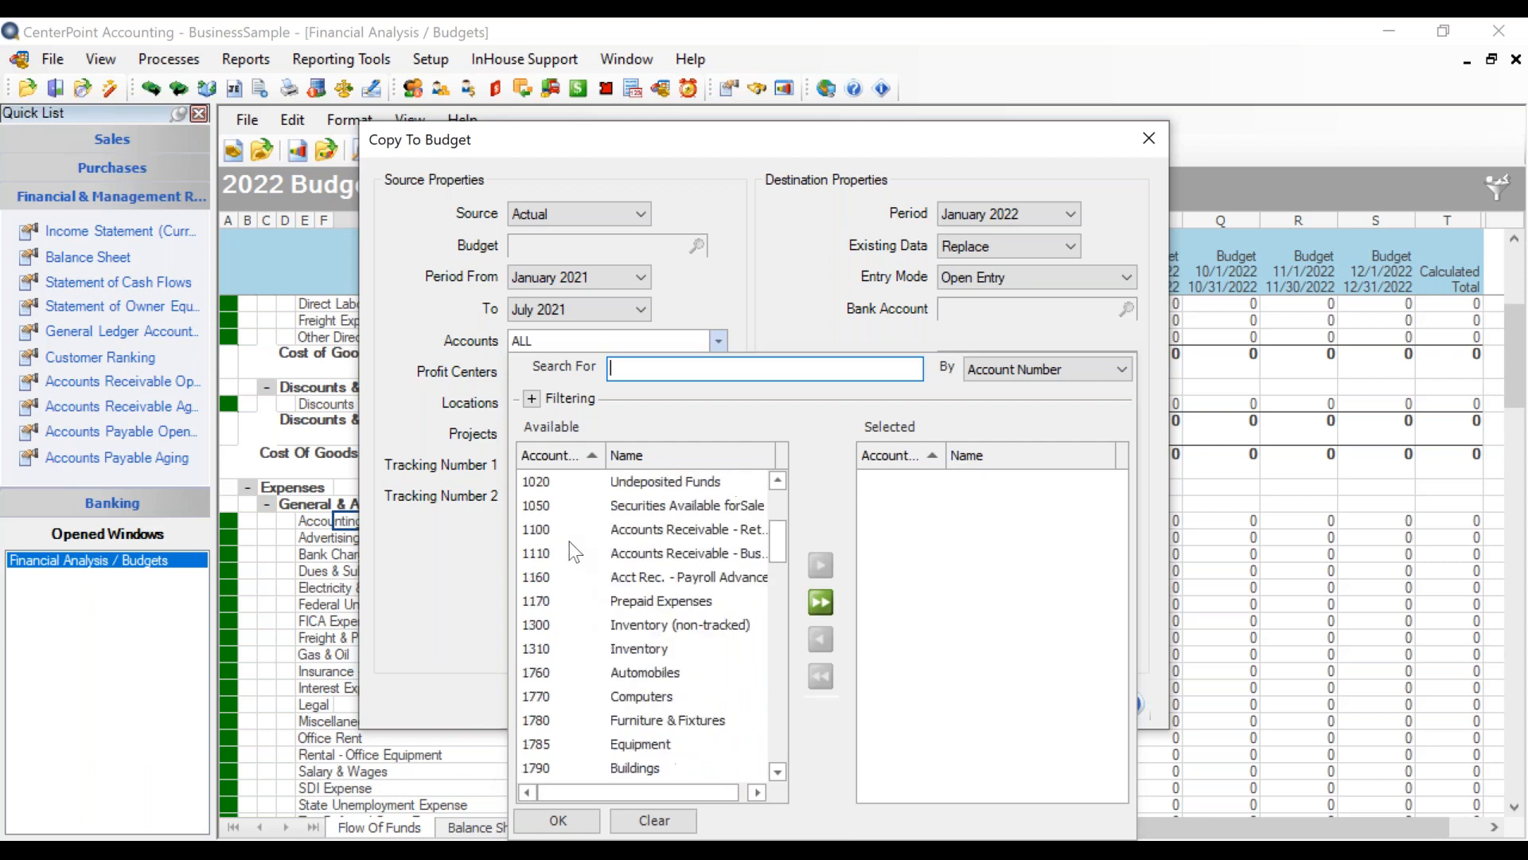
{"action": "left_click", "coordinate": [534, 398]}
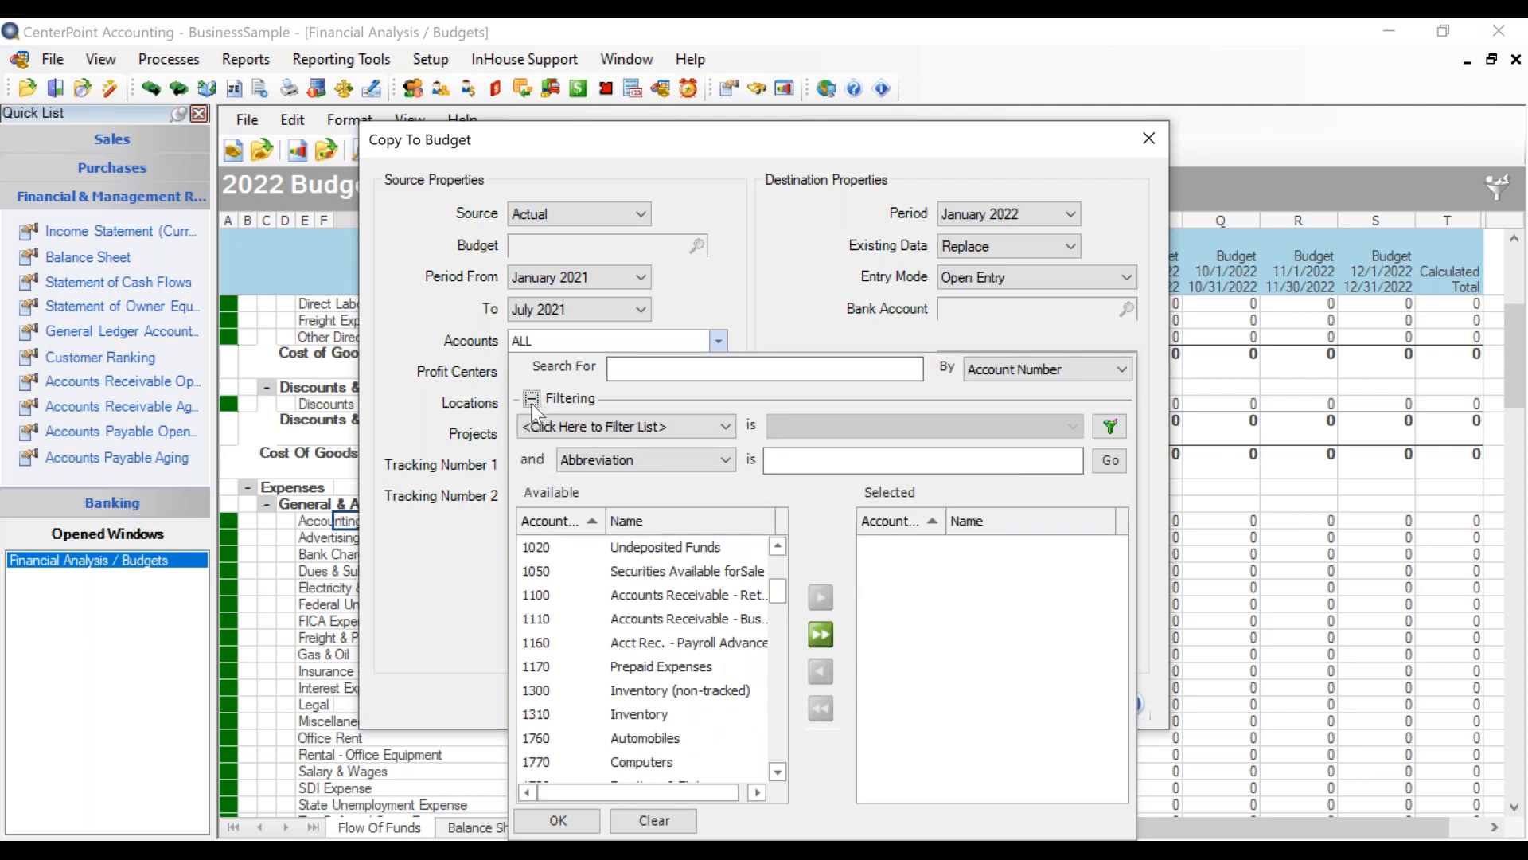
{"action": "left_click", "coordinate": [722, 418]}
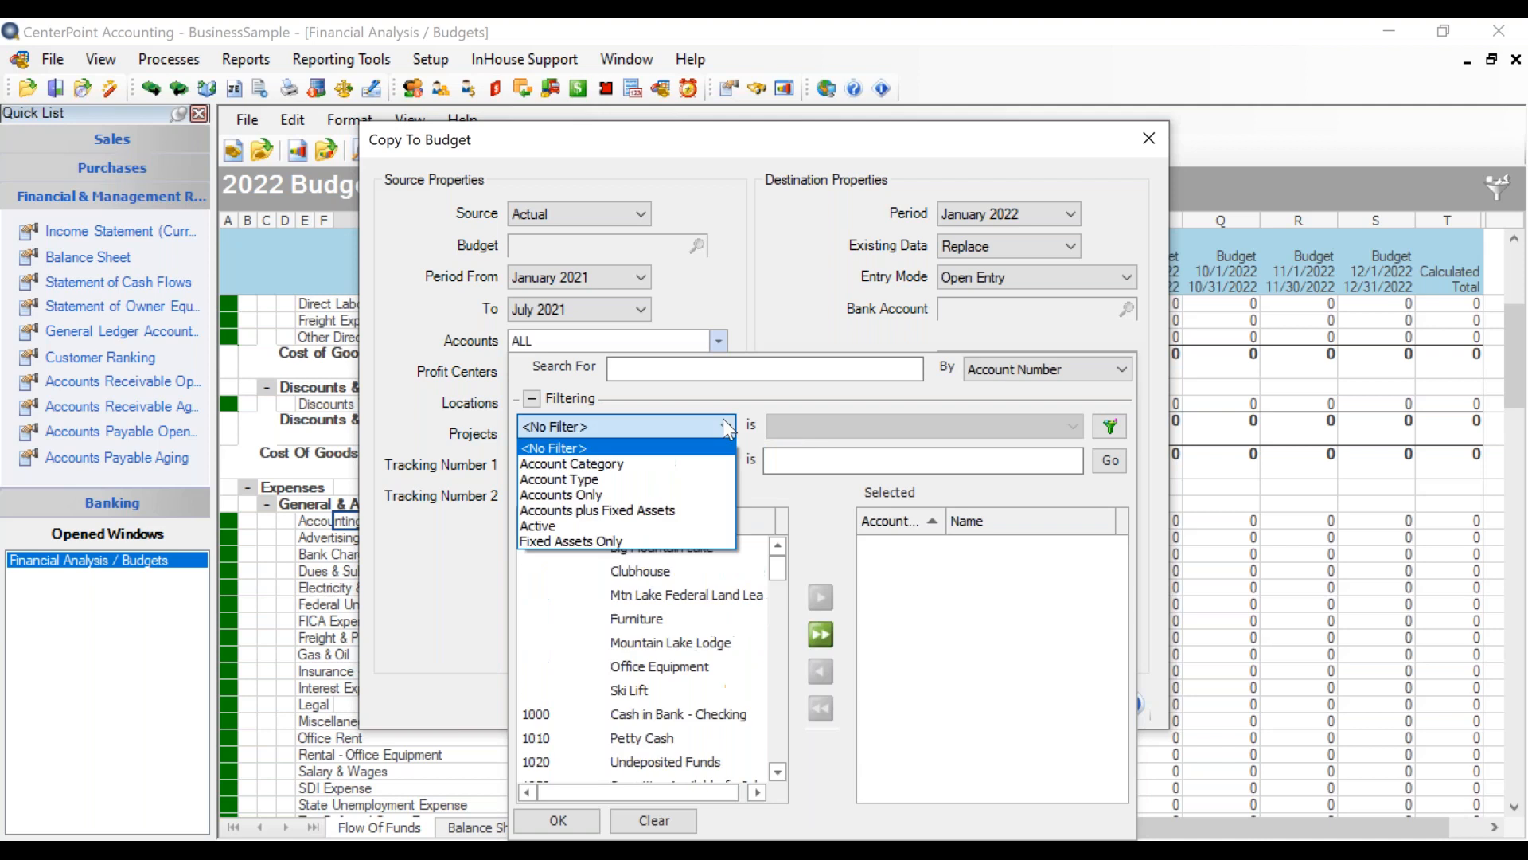
{"action": "left_click", "coordinate": [601, 462]}
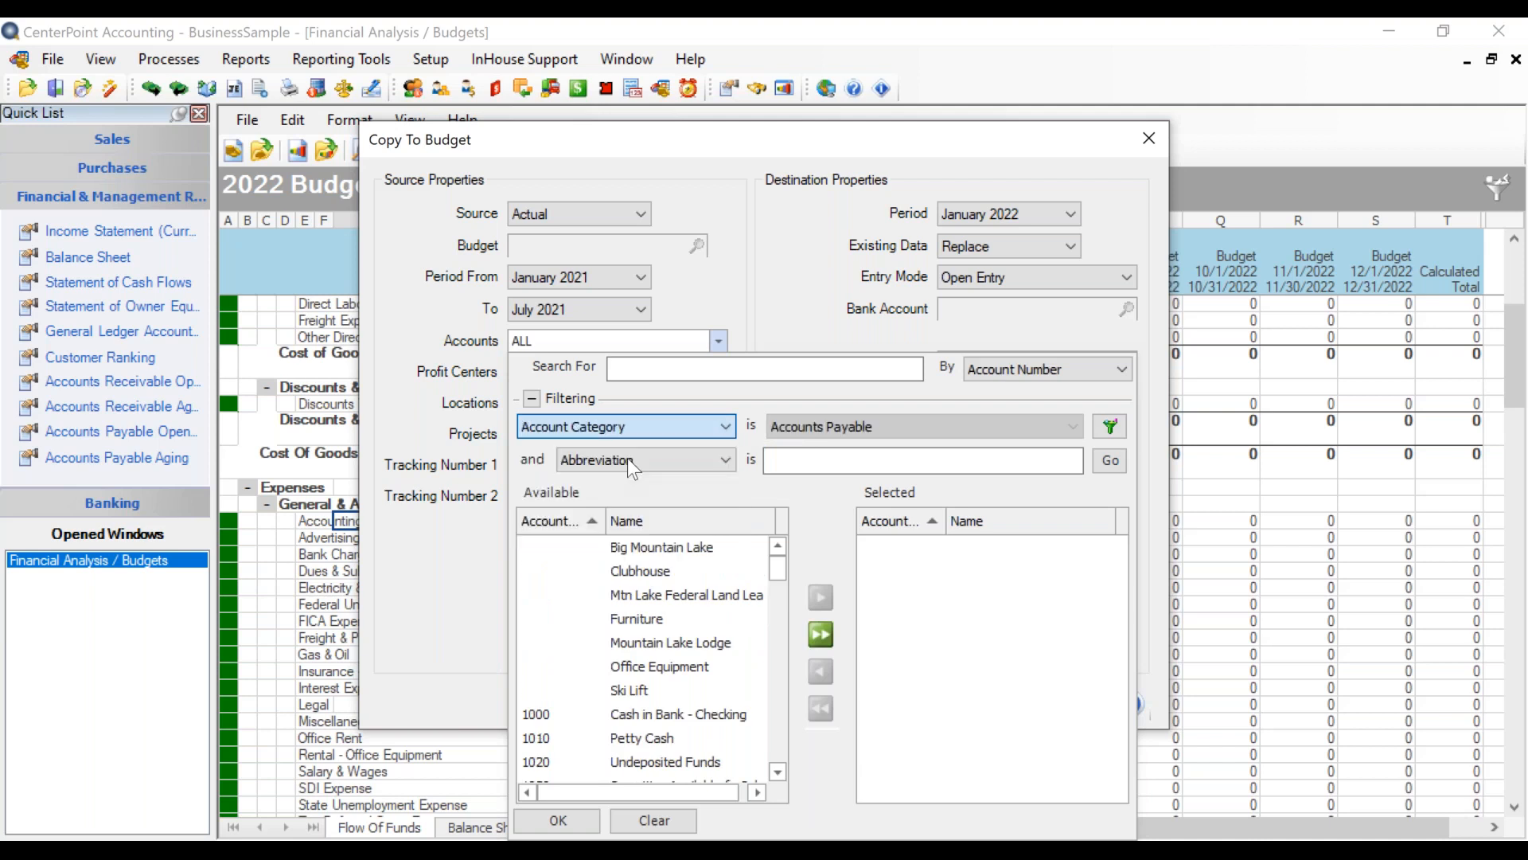
{"action": "left_click", "coordinate": [1073, 427]}
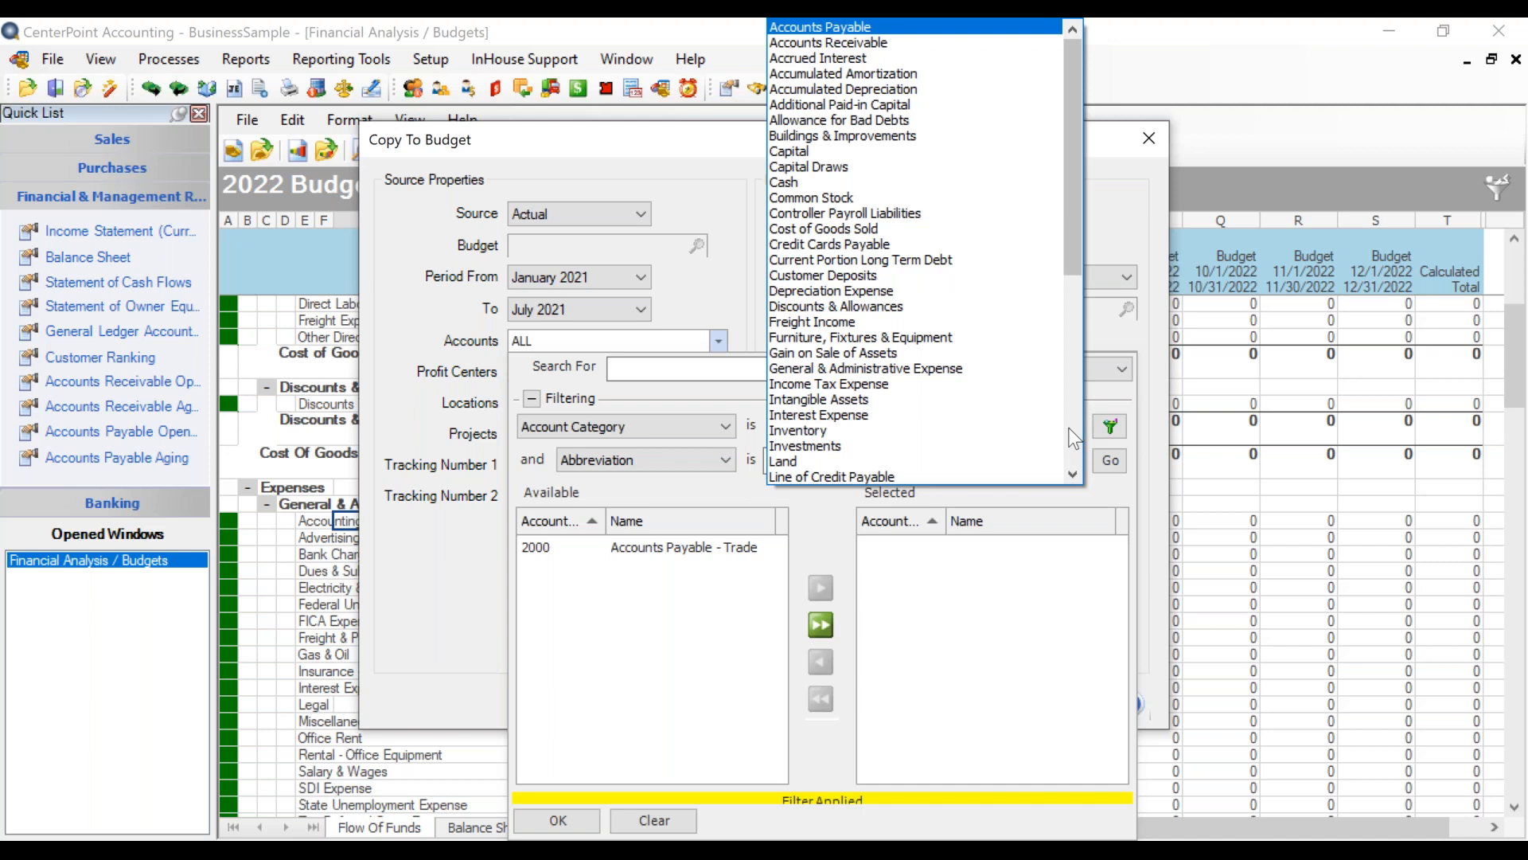
{"action": "left_click", "coordinate": [984, 368]}
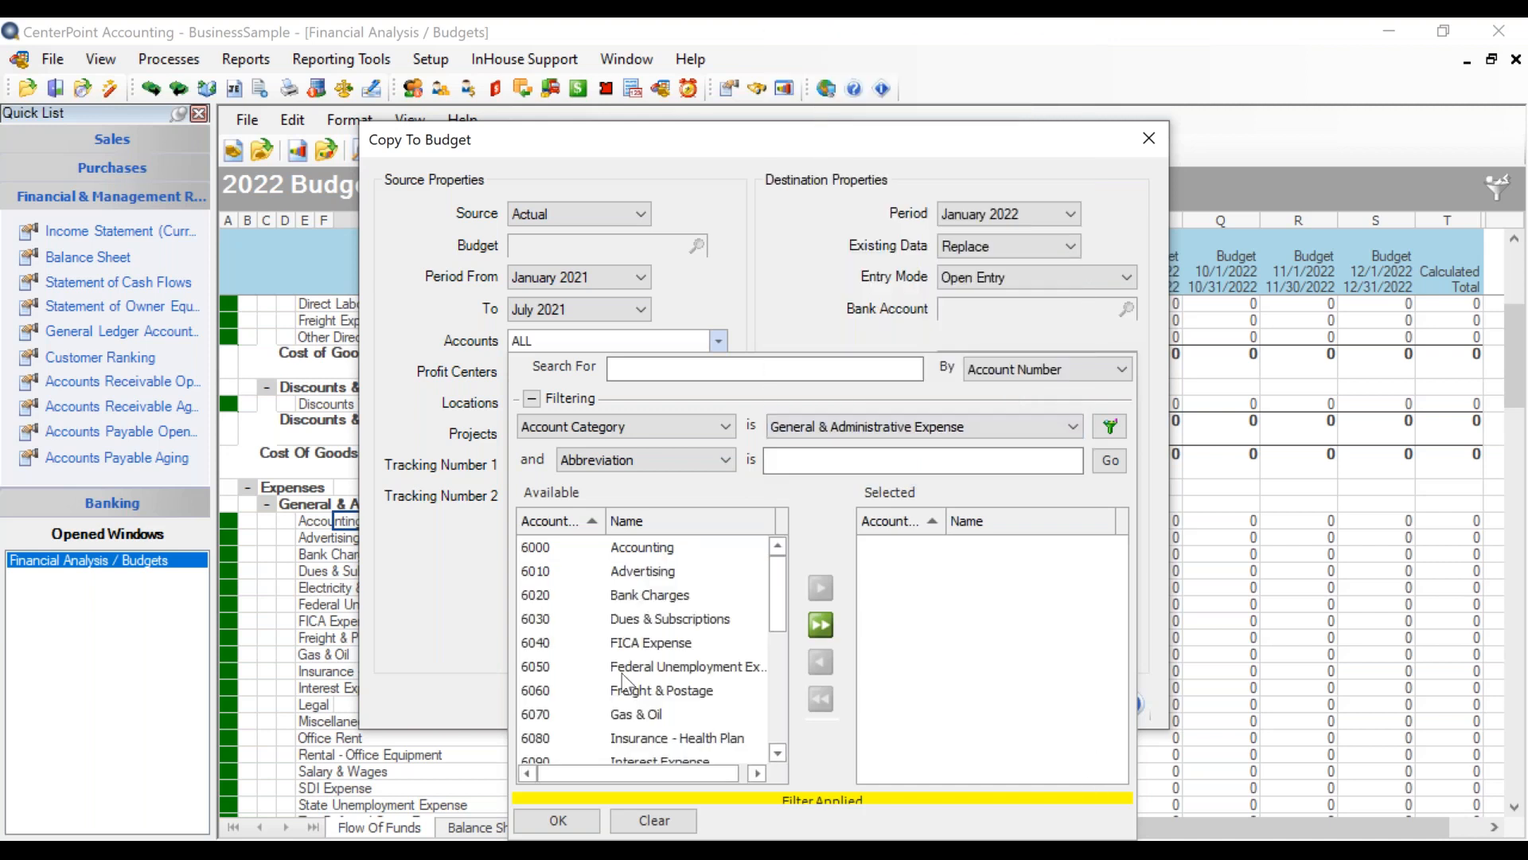
{"action": "left_click", "coordinate": [820, 627]}
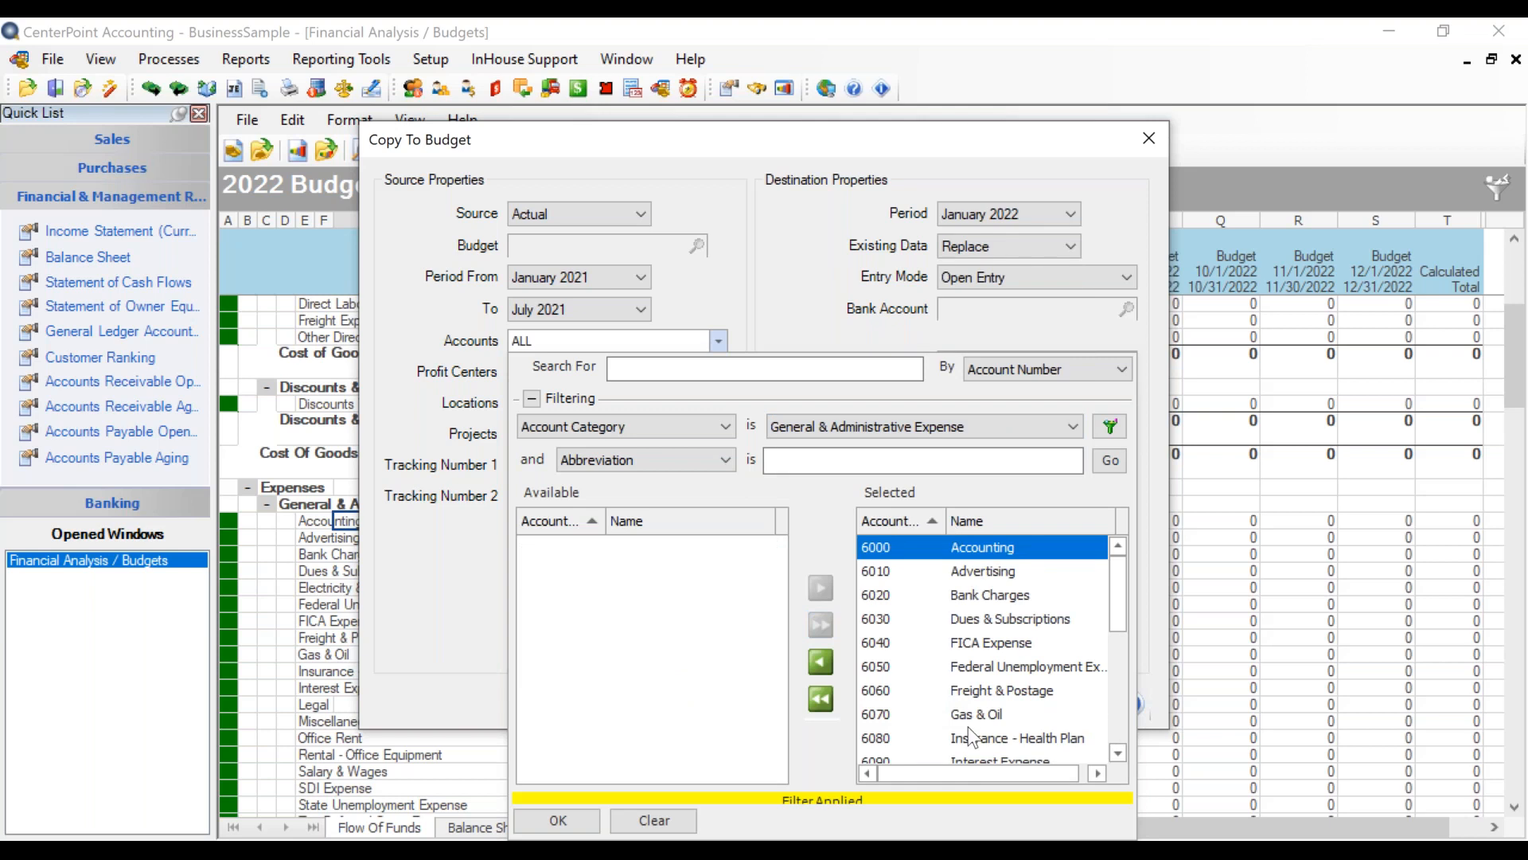
{"action": "left_click", "coordinate": [560, 815]}
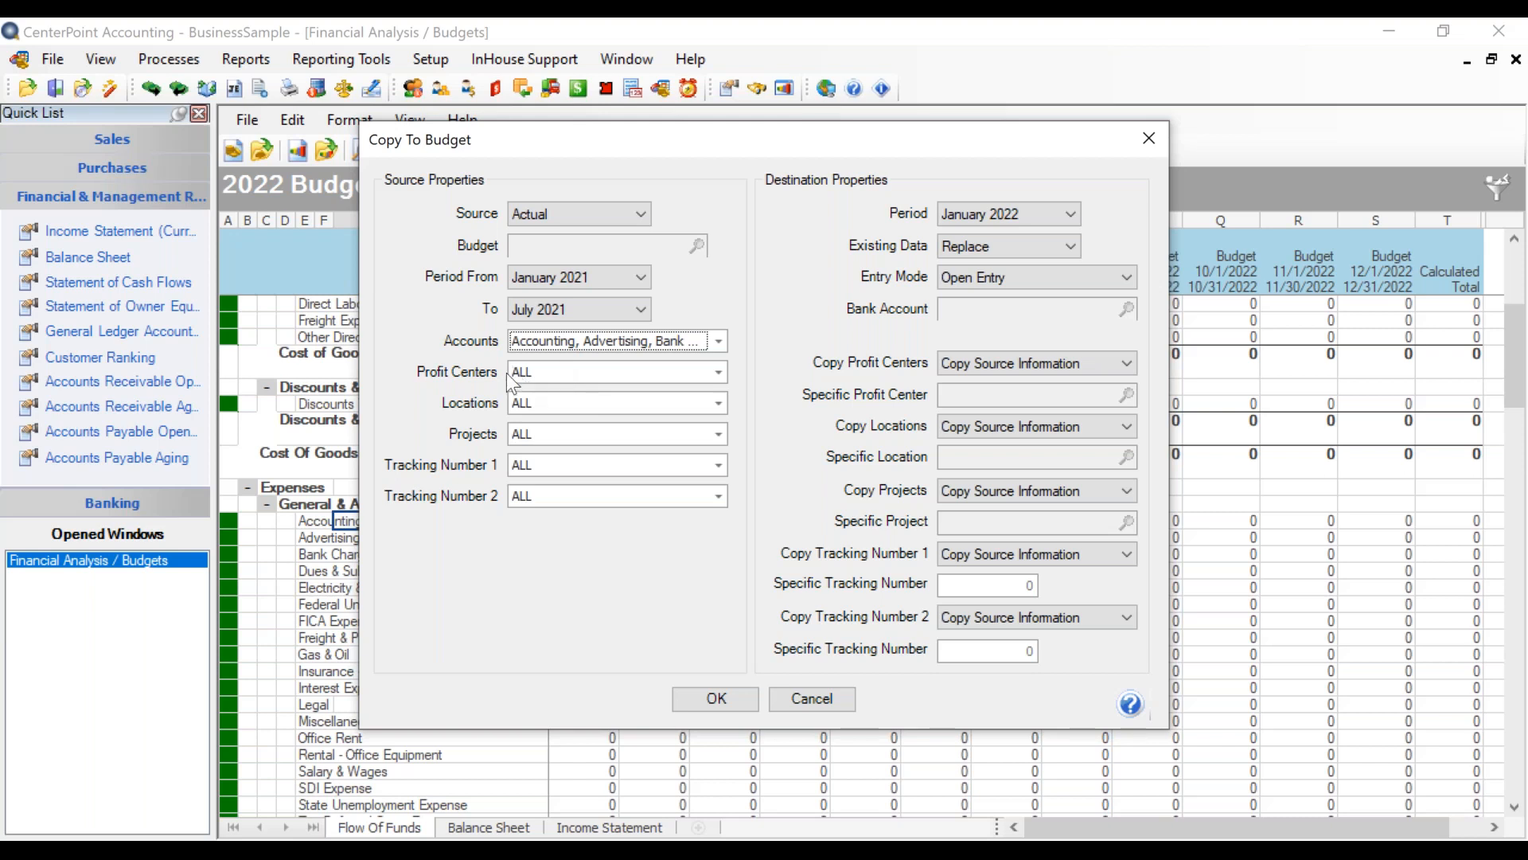
Try limiting the source profit centers to Biking, and remove it from the selection again
{"action": "left_click", "coordinate": [718, 374]}
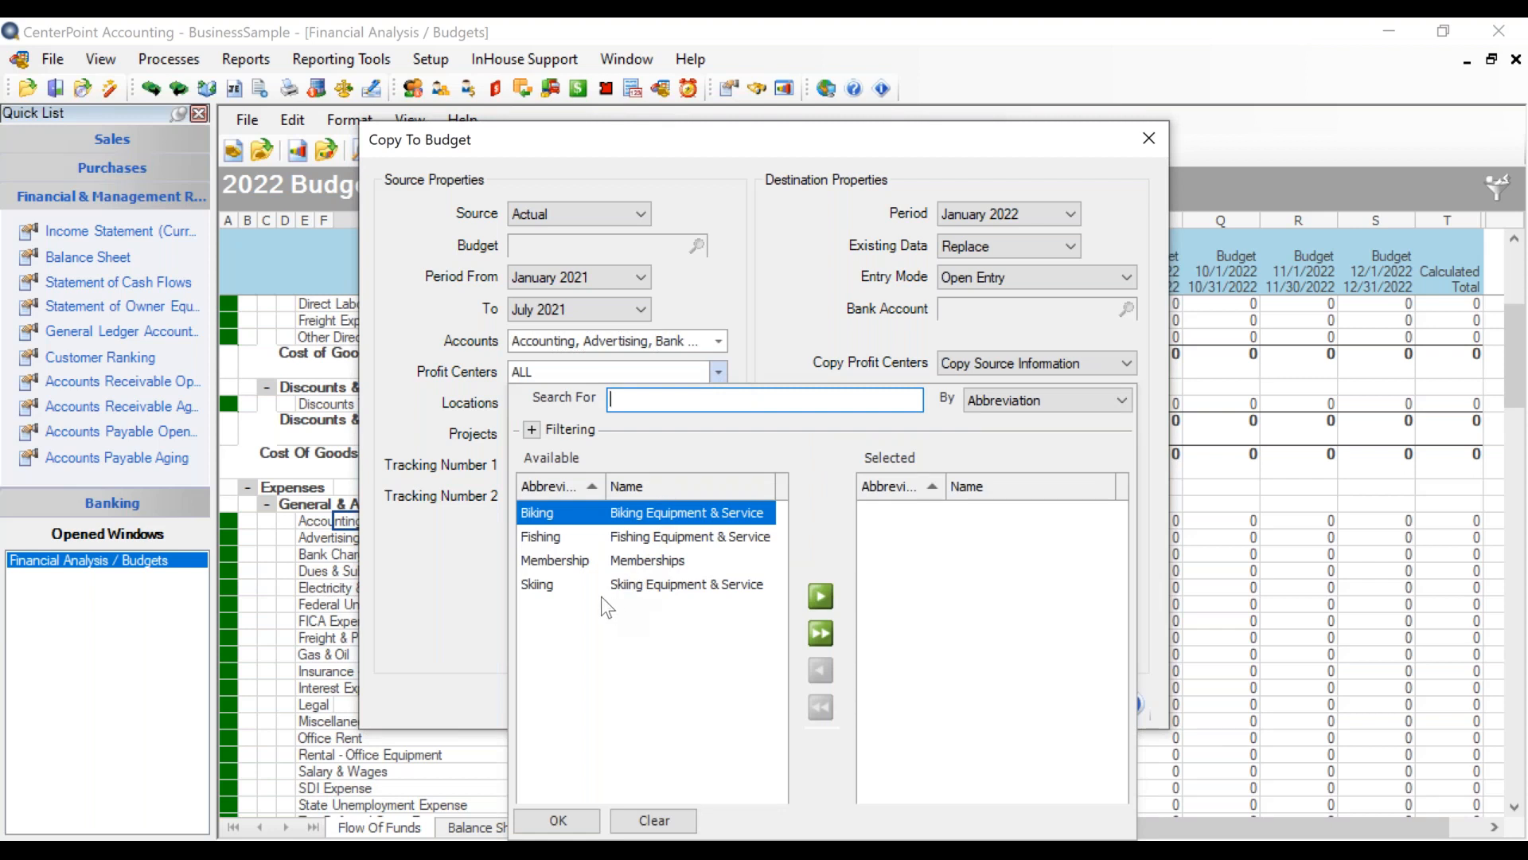
{"action": "left_click", "coordinate": [670, 512]}
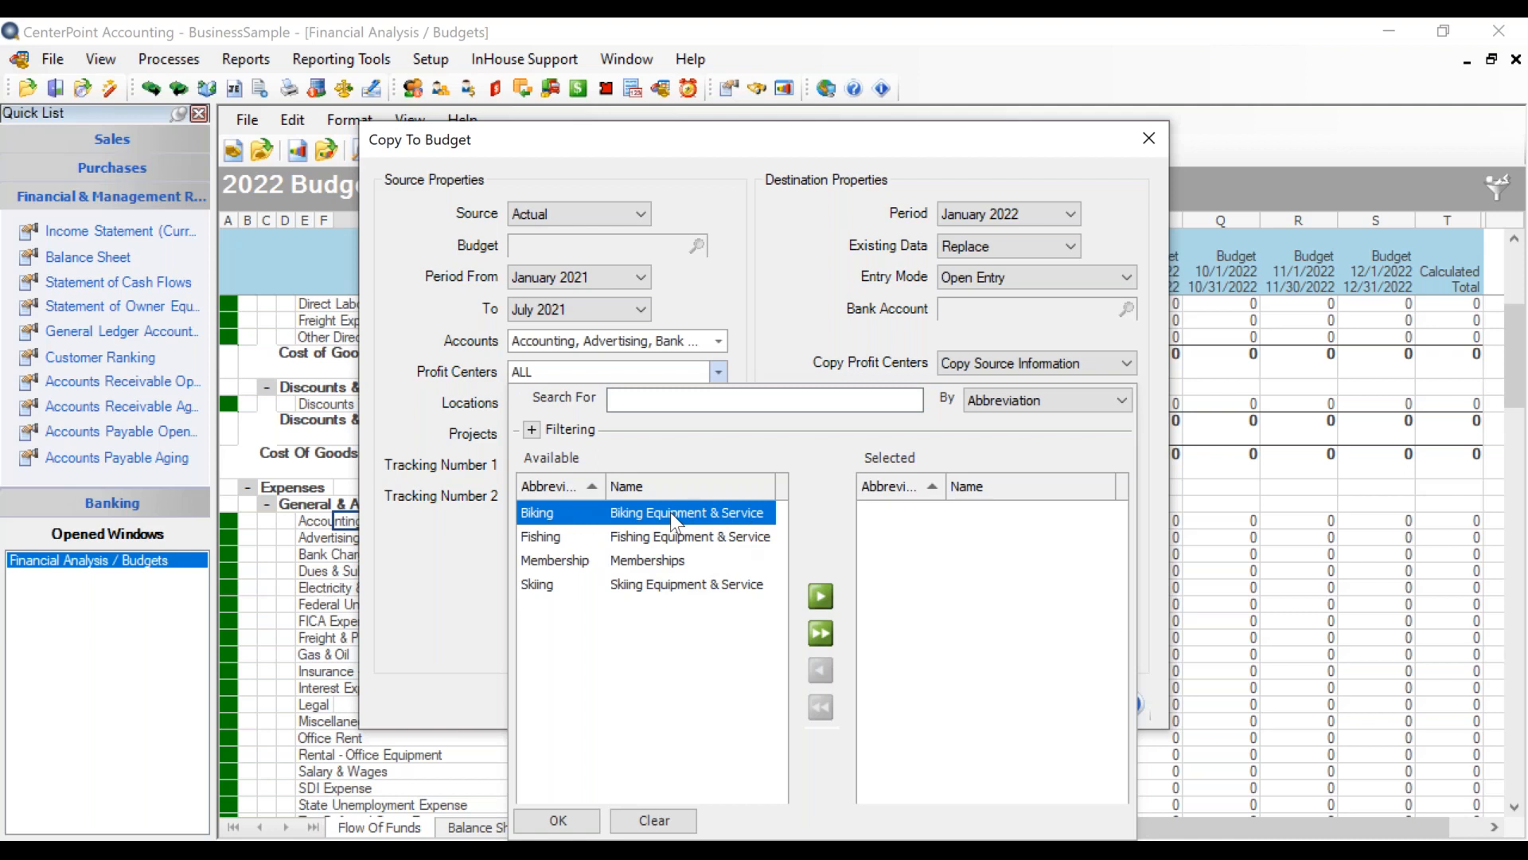
{"action": "left_click", "coordinate": [825, 599]}
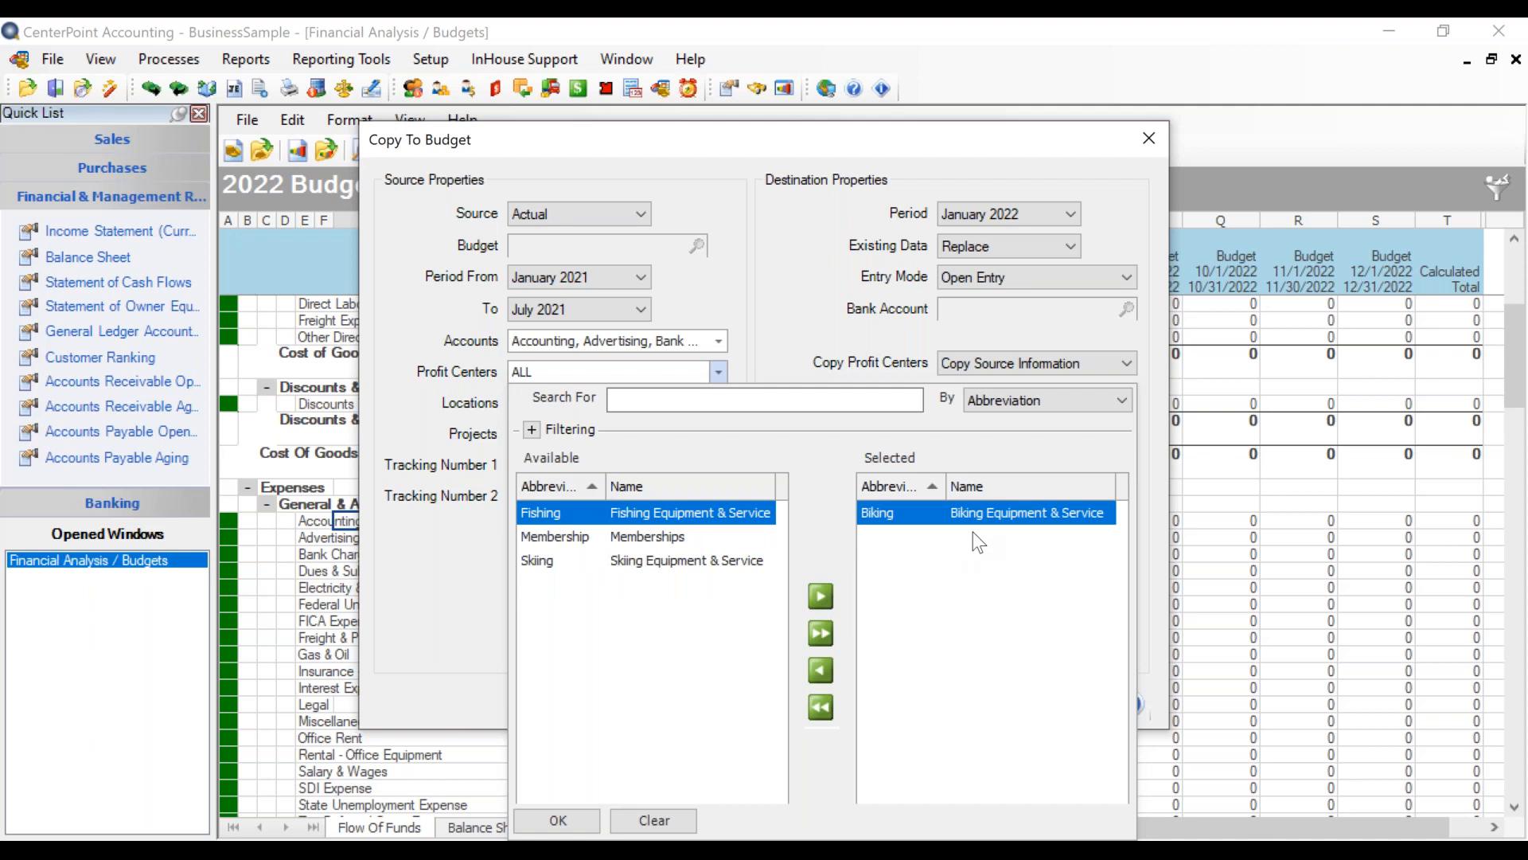
{"action": "left_click", "coordinate": [819, 671]}
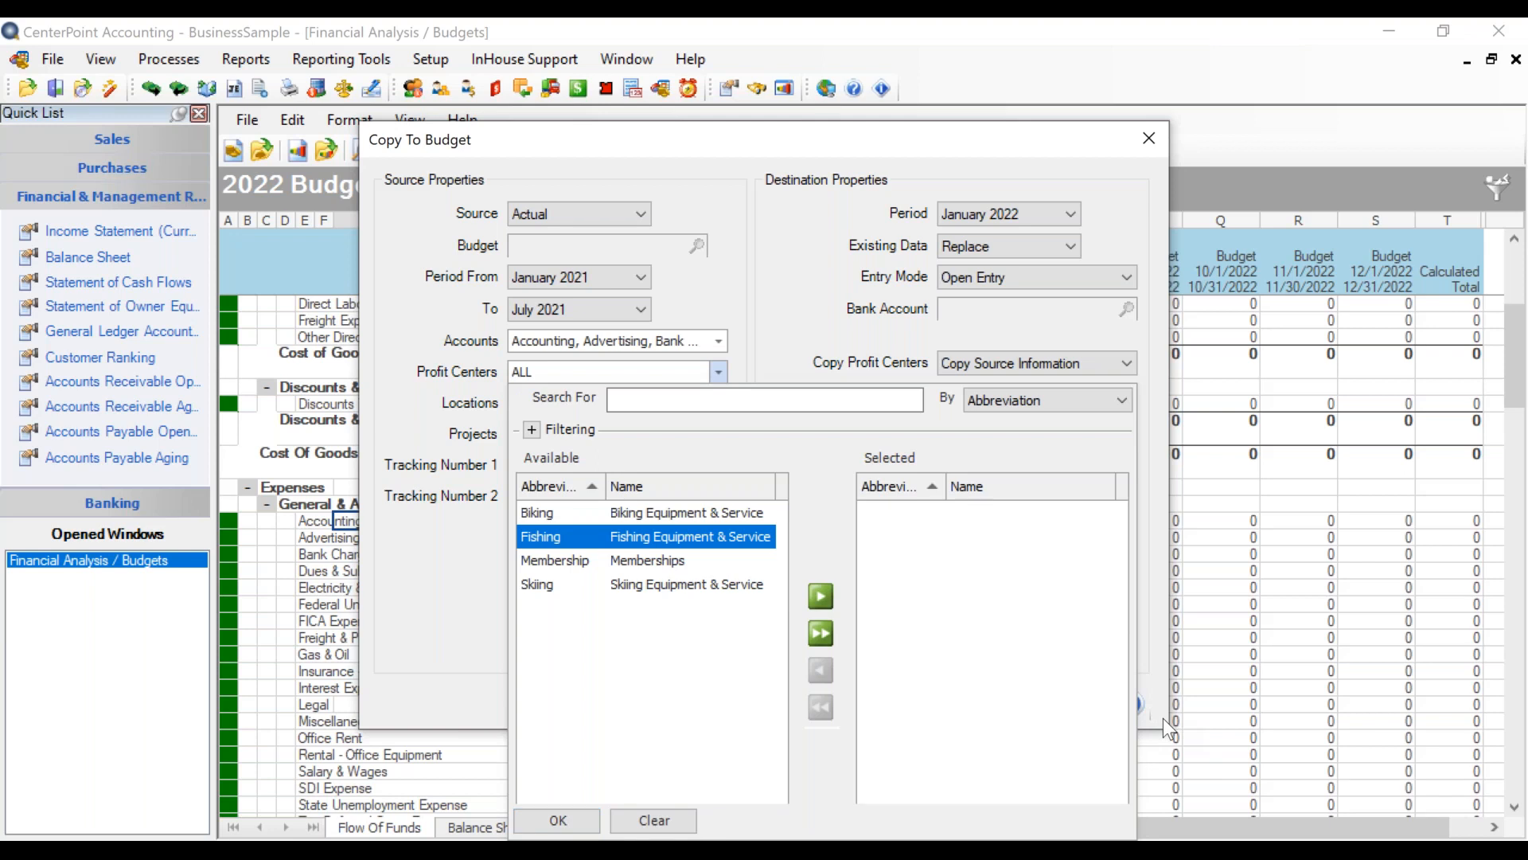
{"action": "left_click", "coordinate": [550, 821]}
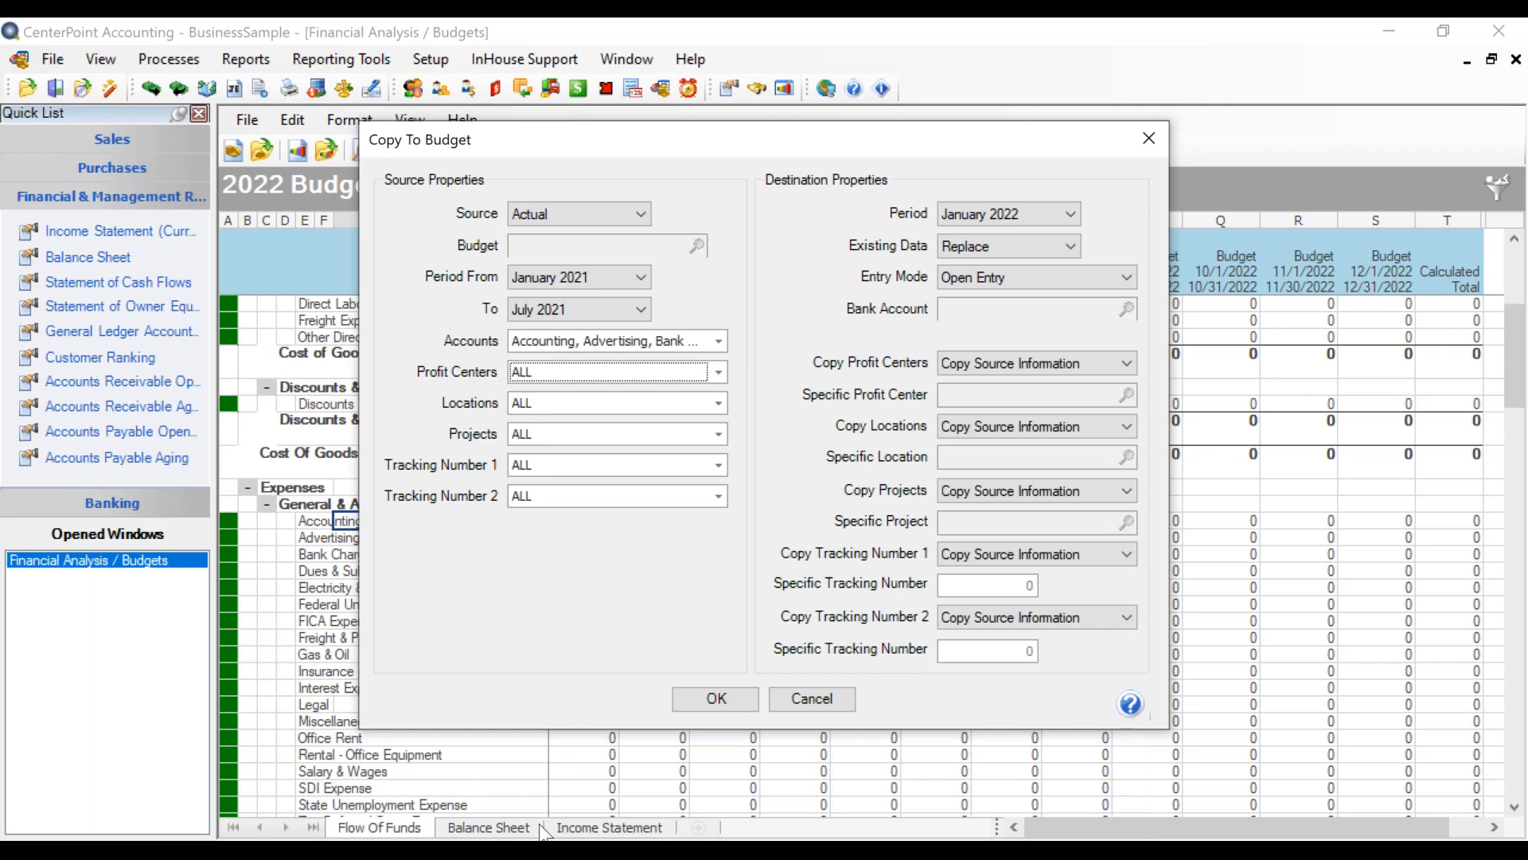
Look through the available source locations, highlight Illinois Store, and clear the location selection
{"action": "left_click", "coordinate": [721, 404]}
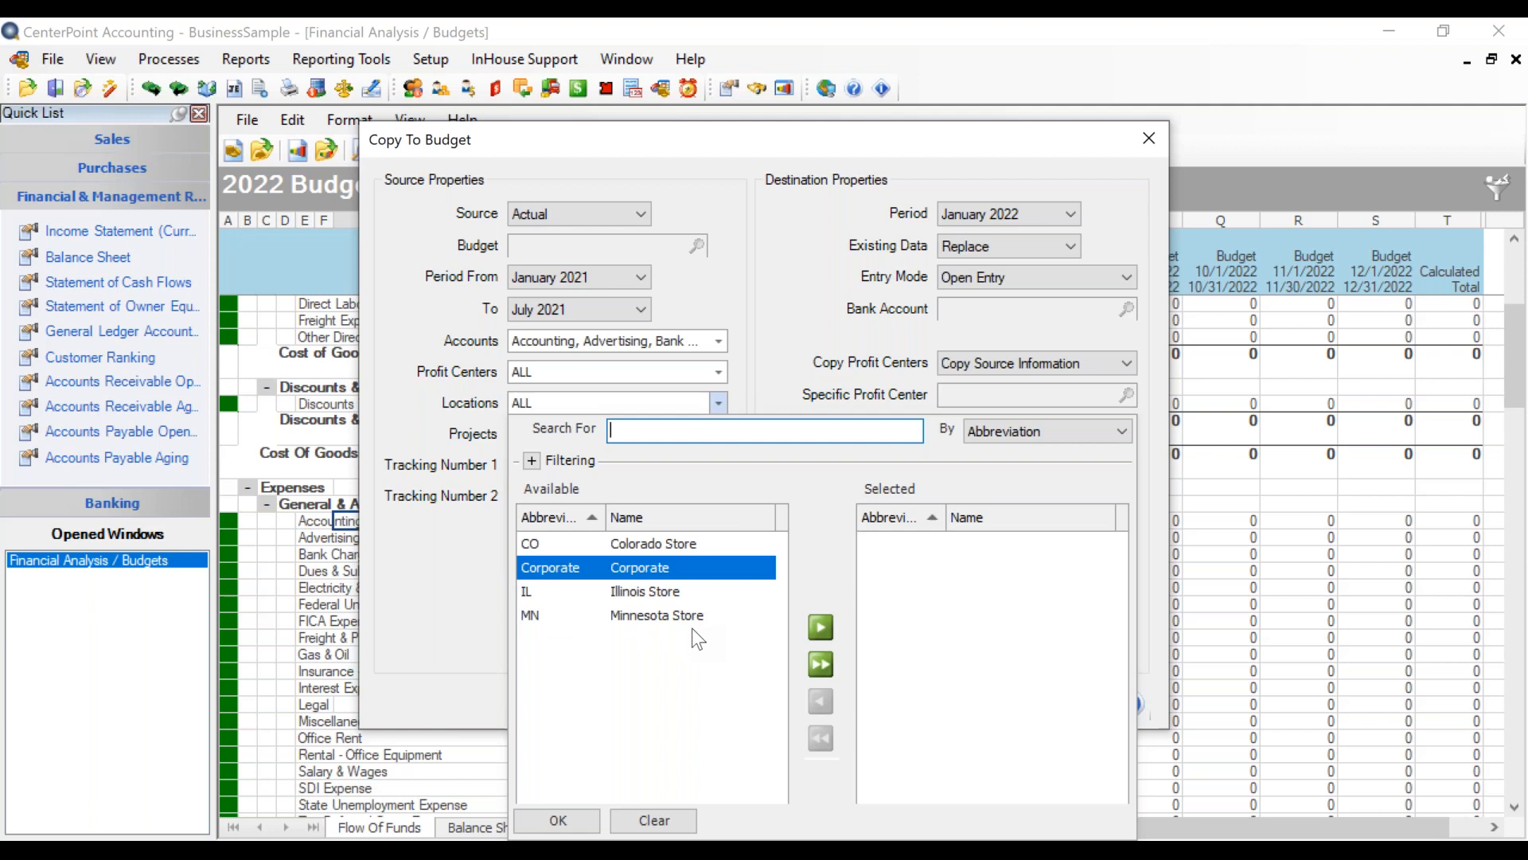
{"action": "left_click", "coordinate": [628, 591]}
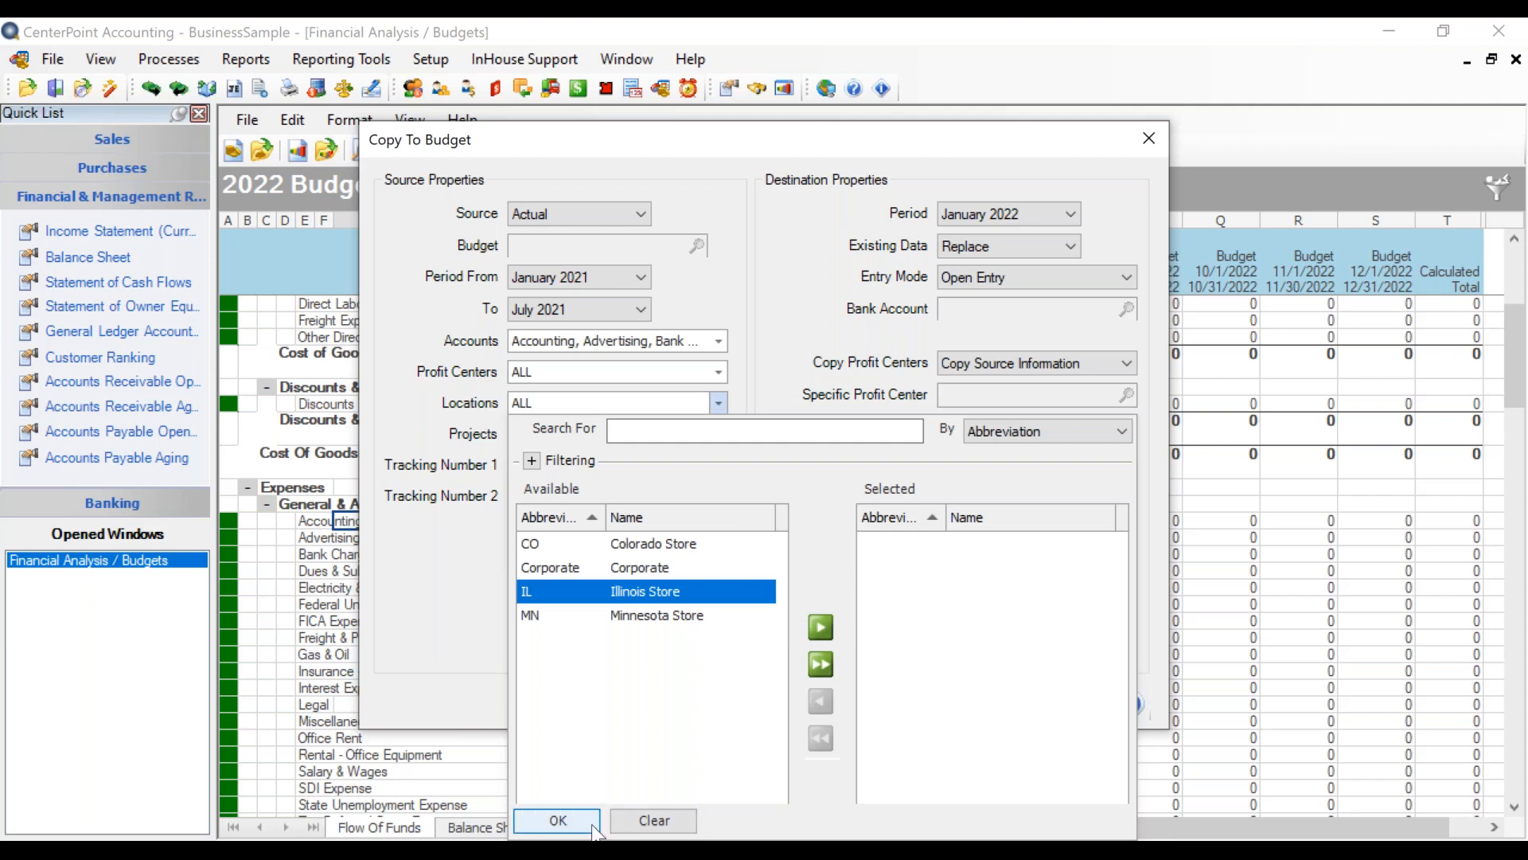
{"action": "left_click", "coordinate": [635, 824]}
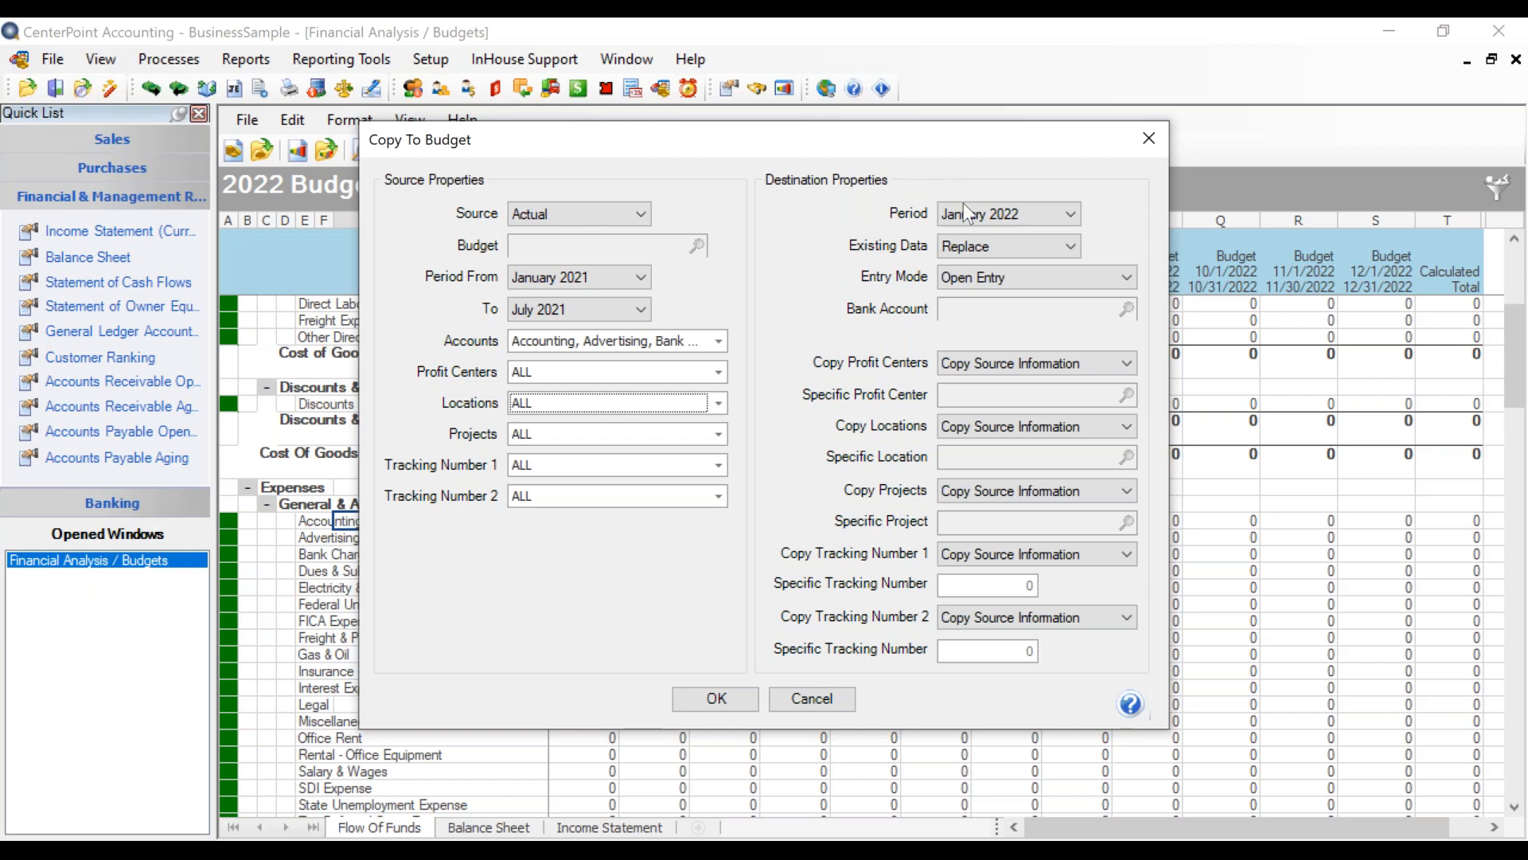
Set the destination period to January 2022 and the existing data handling to Replace
{"action": "left_click", "coordinate": [585, 276]}
{"action": "left_click", "coordinate": [587, 274]}
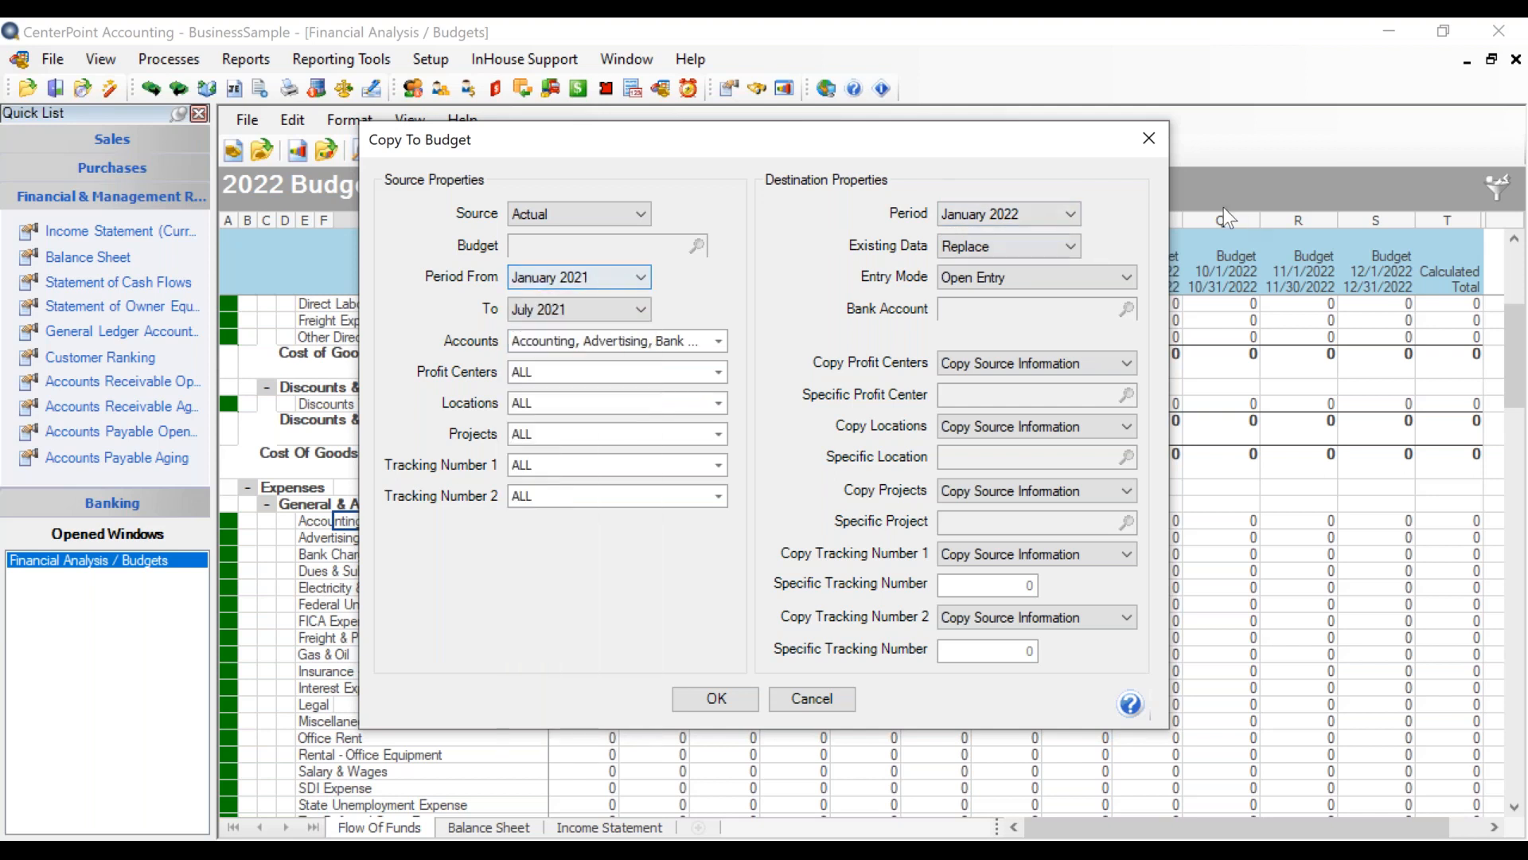
{"action": "left_click", "coordinate": [1075, 214]}
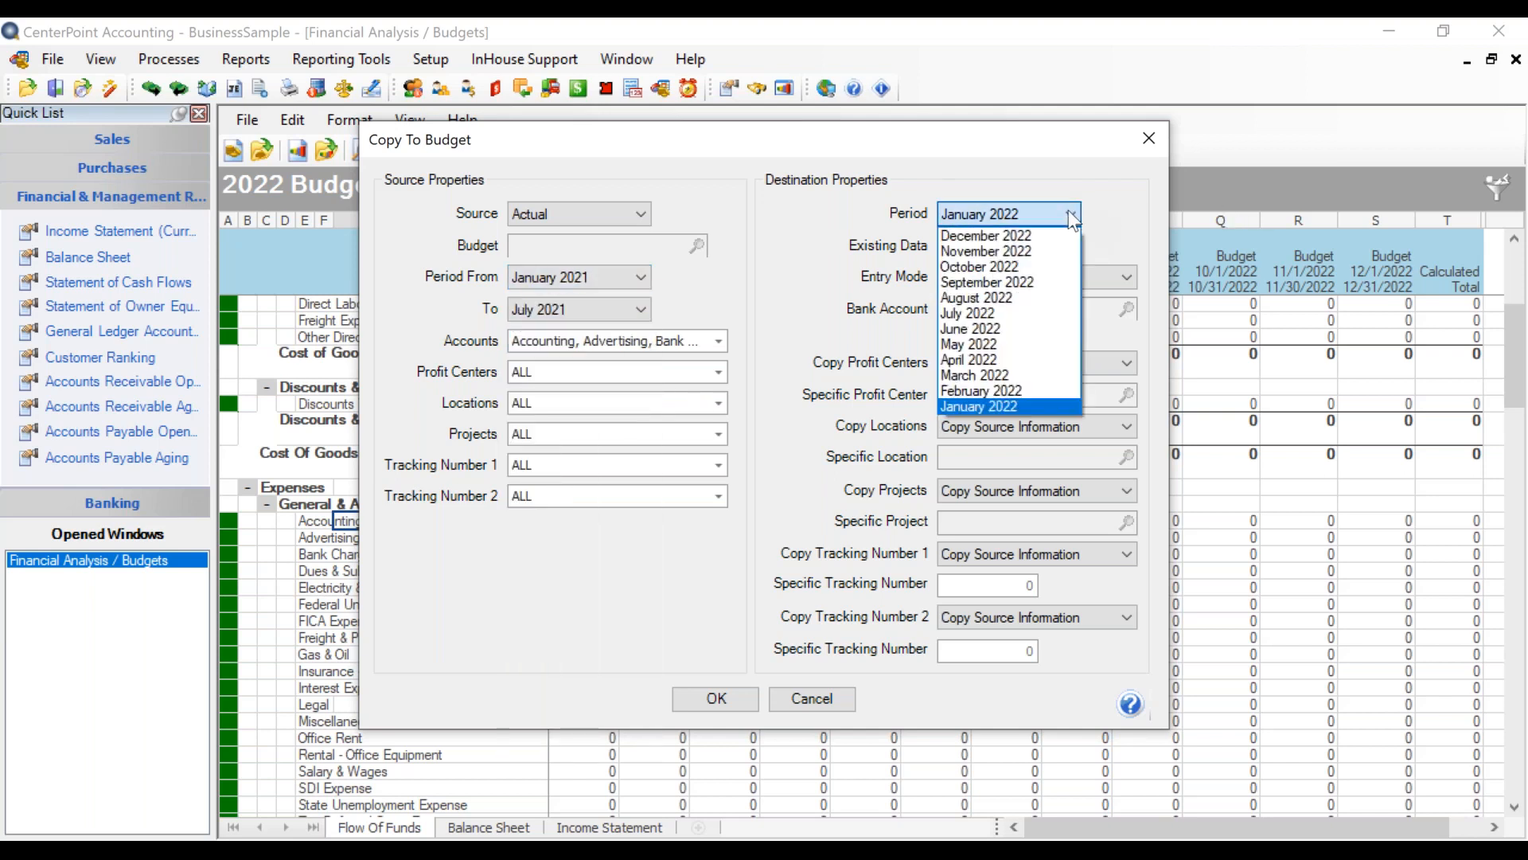
{"action": "left_click", "coordinate": [1003, 403]}
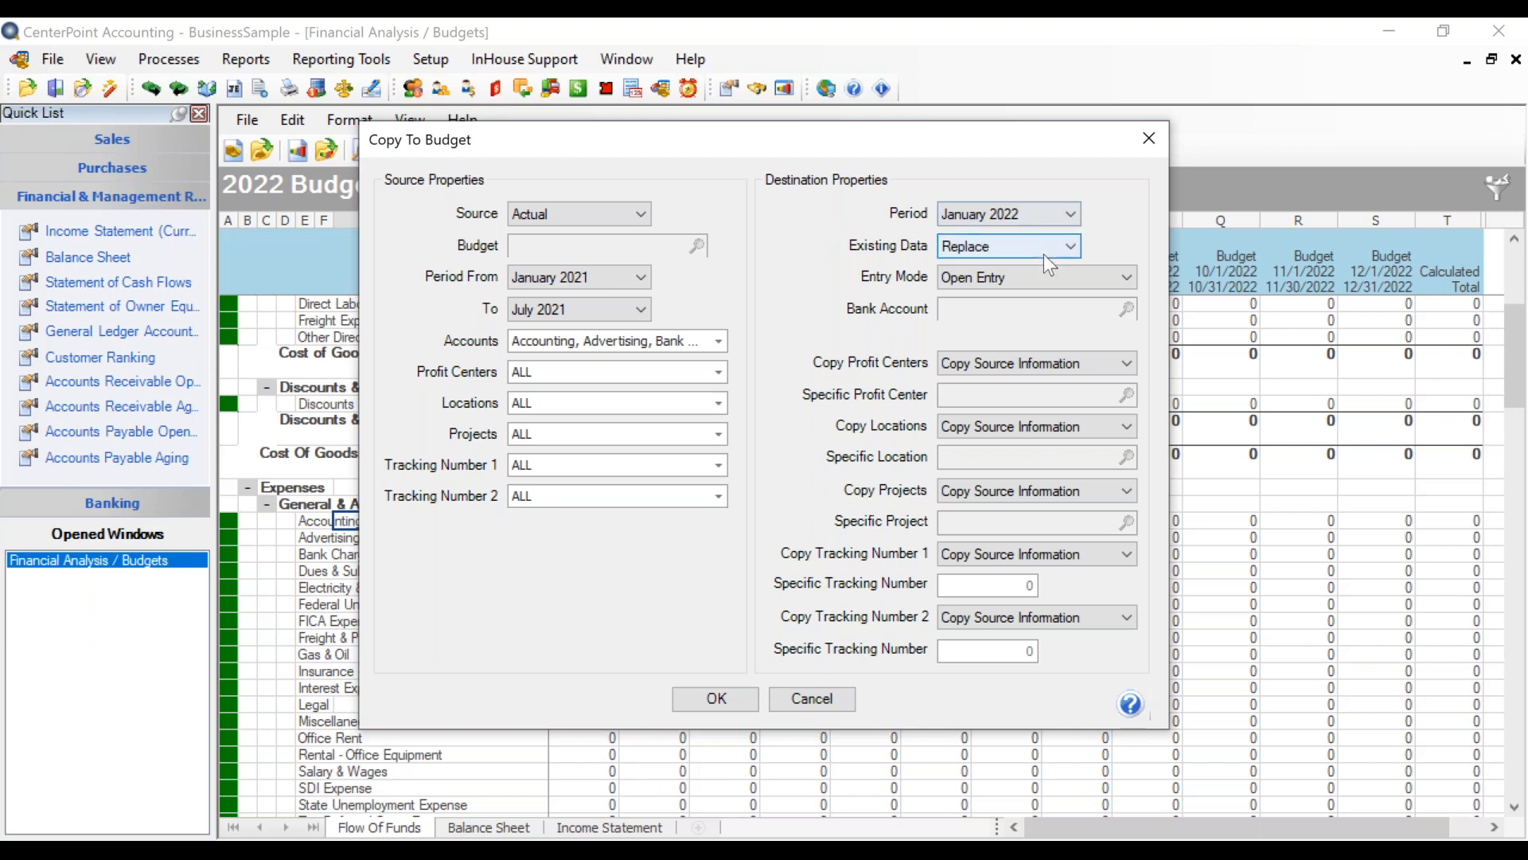
{"action": "left_click", "coordinate": [1068, 245]}
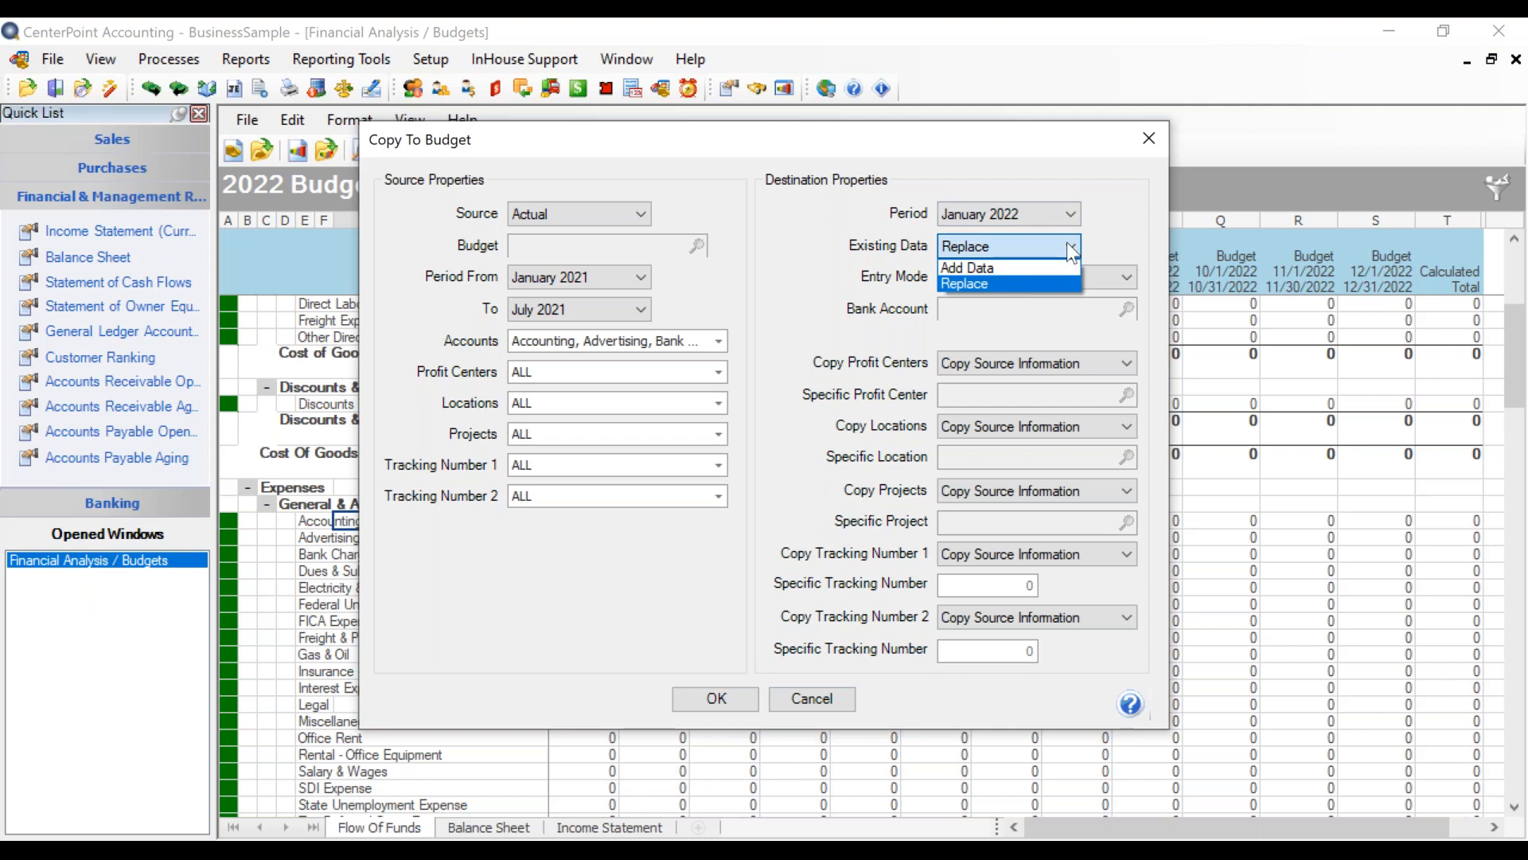
{"action": "left_click", "coordinate": [981, 285]}
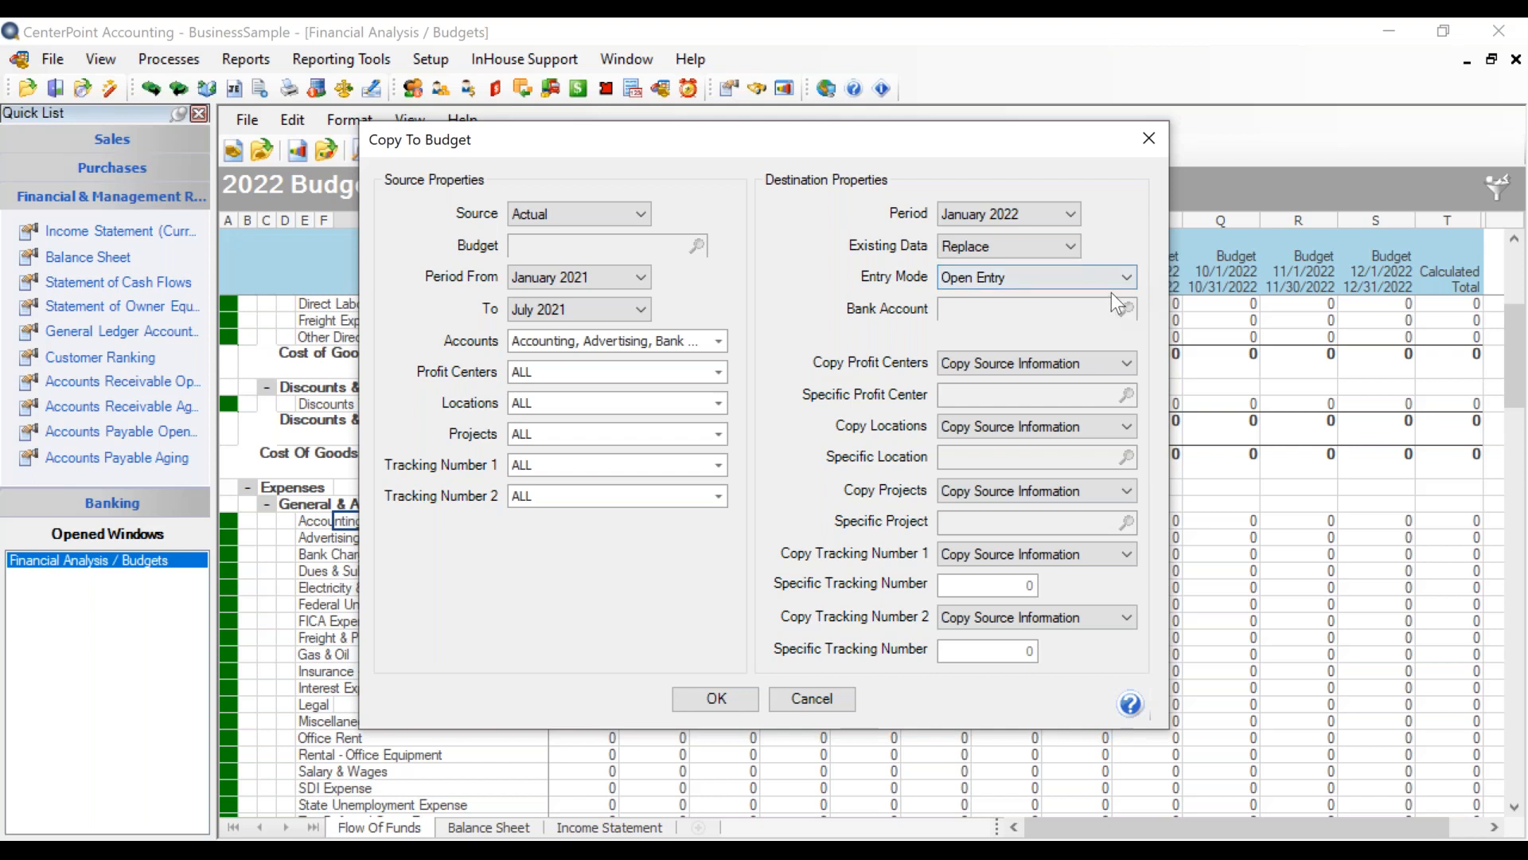
Set the entry mode to Journal Entry Offset to Cash, with Cash in Bank - Checking as the bank account
{"action": "left_click", "coordinate": [1126, 277]}
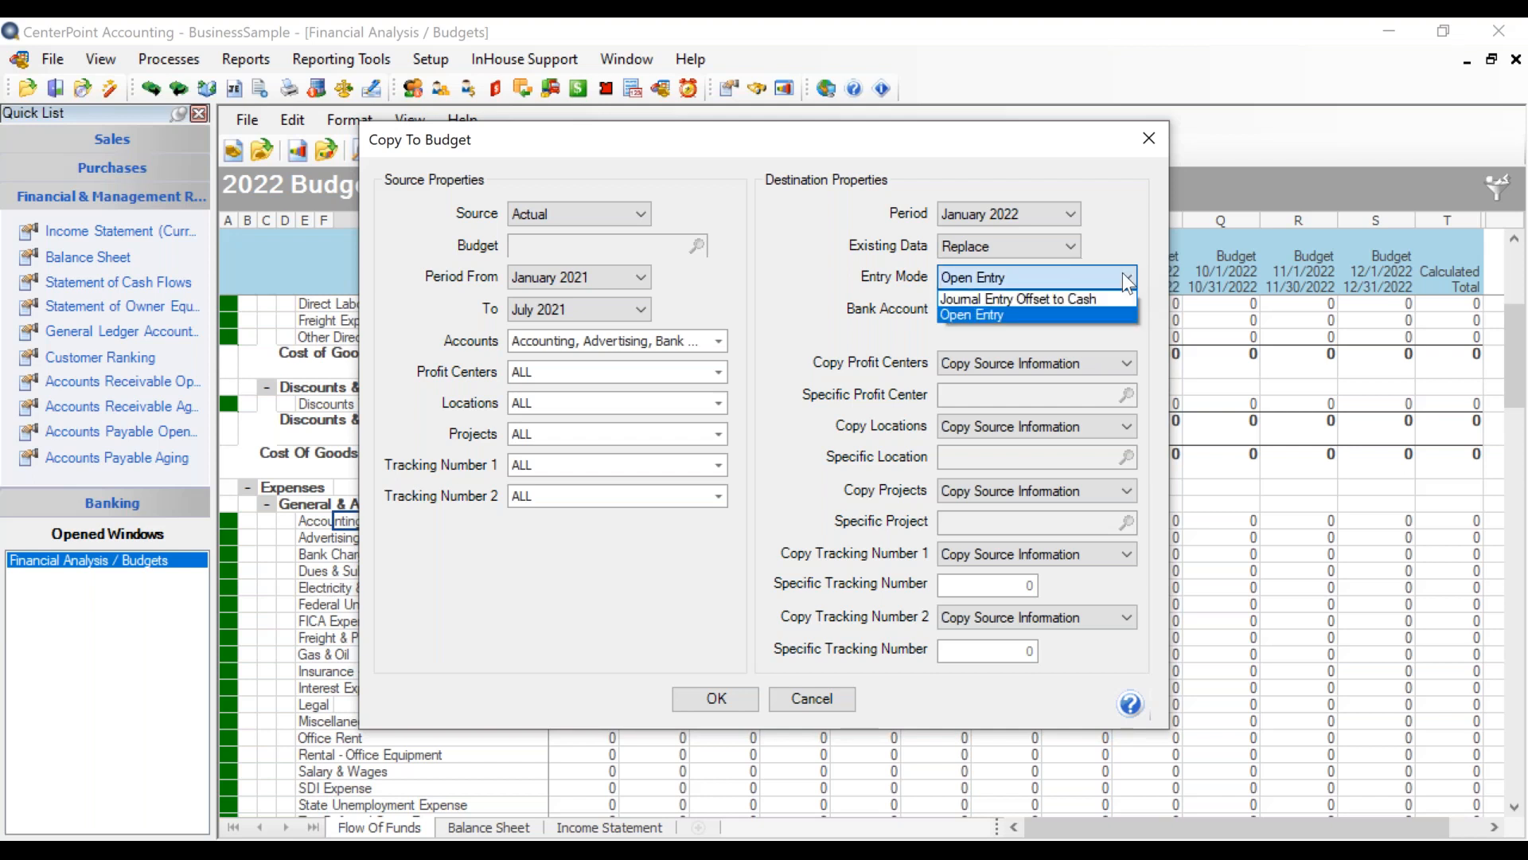
{"action": "left_click", "coordinate": [1047, 296]}
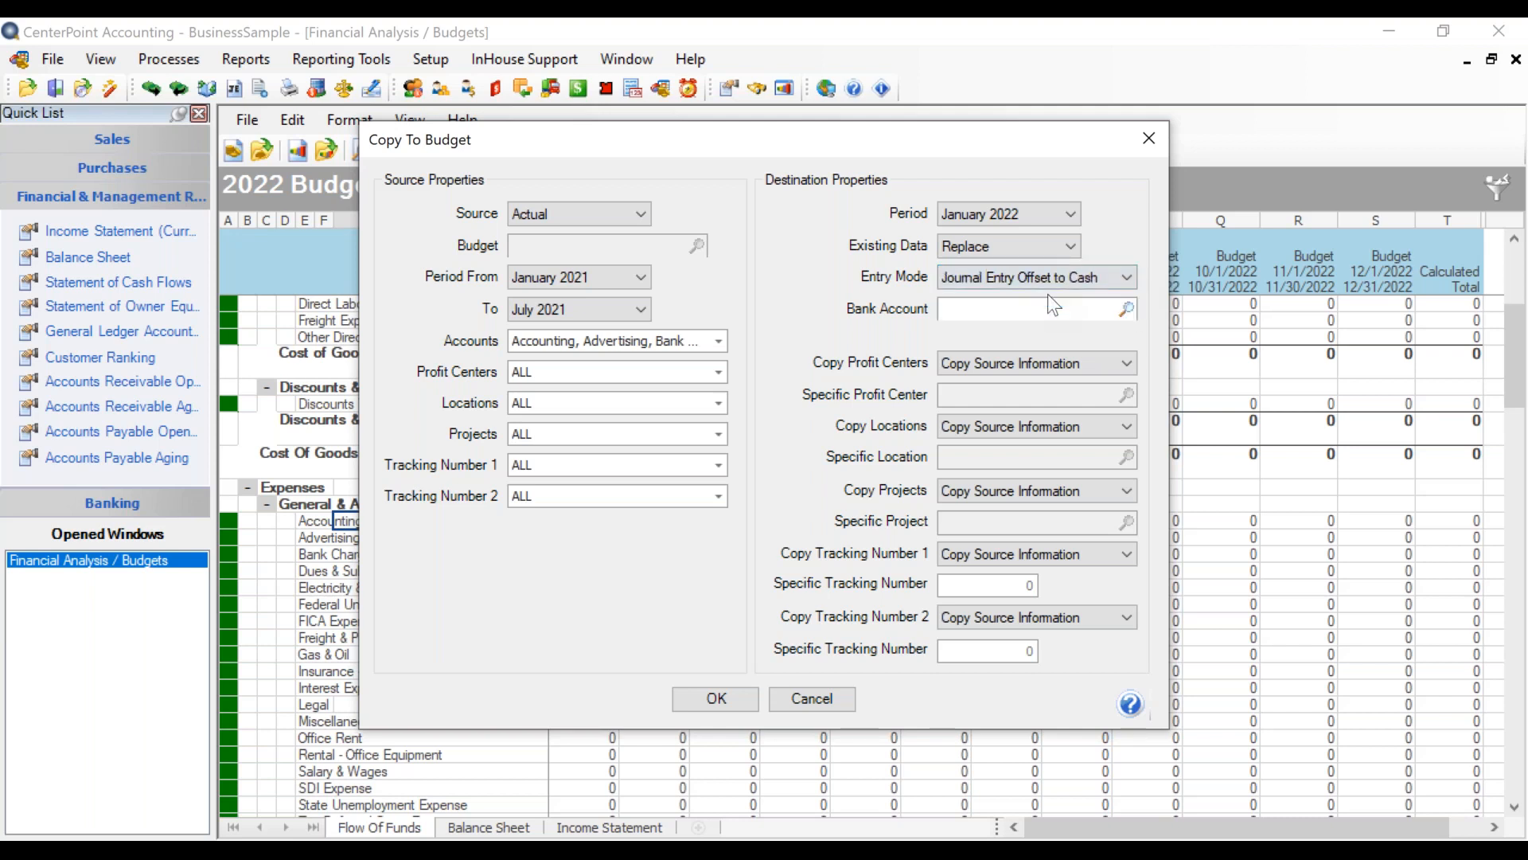
{"action": "left_click", "coordinate": [1047, 310]}
{"action": "left_click", "coordinate": [1125, 308]}
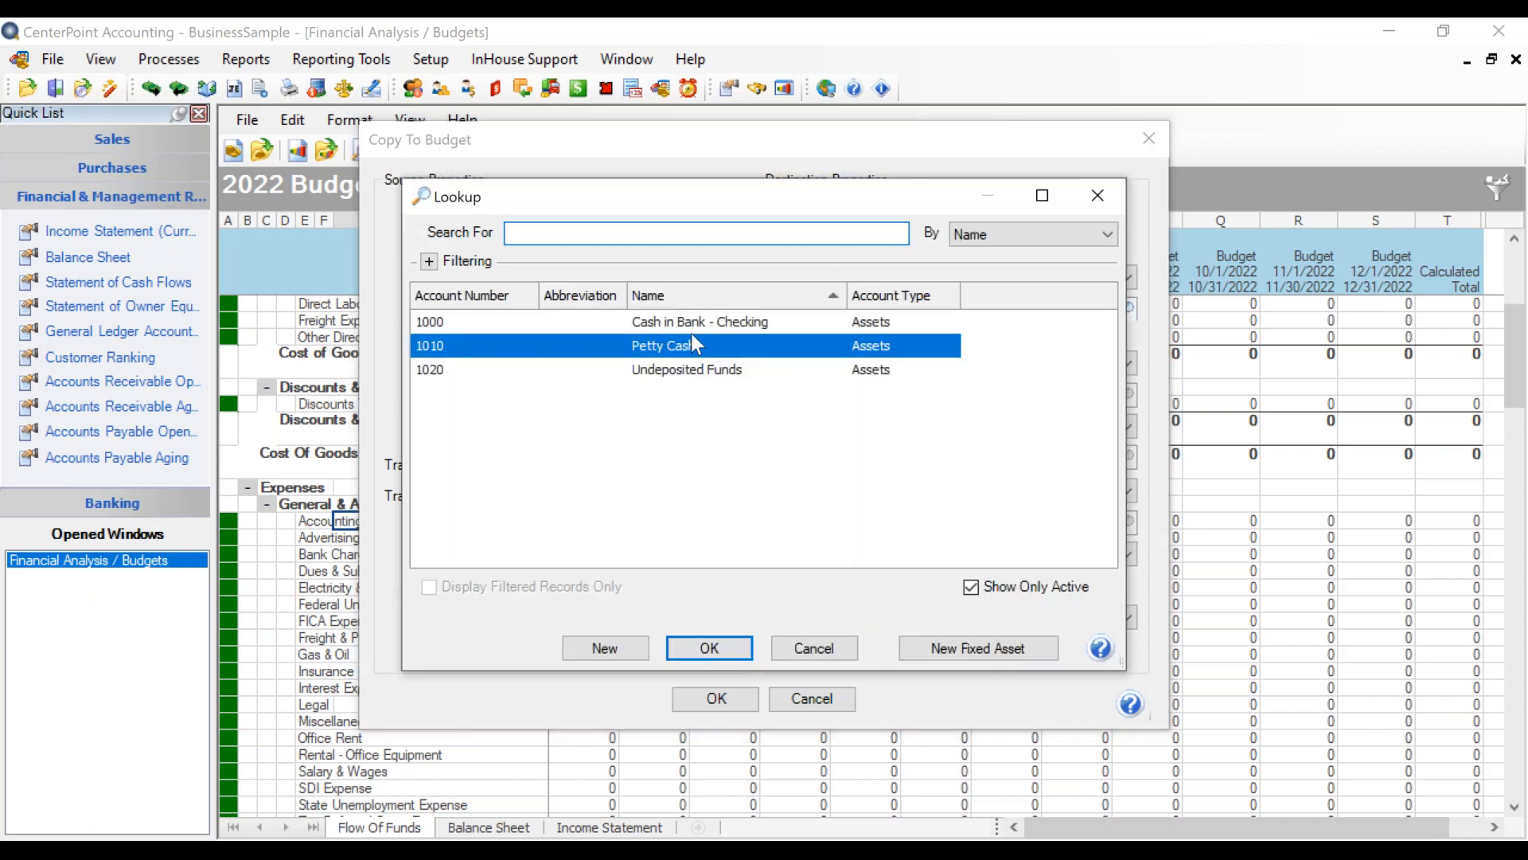
{"action": "left_click", "coordinate": [699, 322]}
{"action": "left_click", "coordinate": [716, 648]}
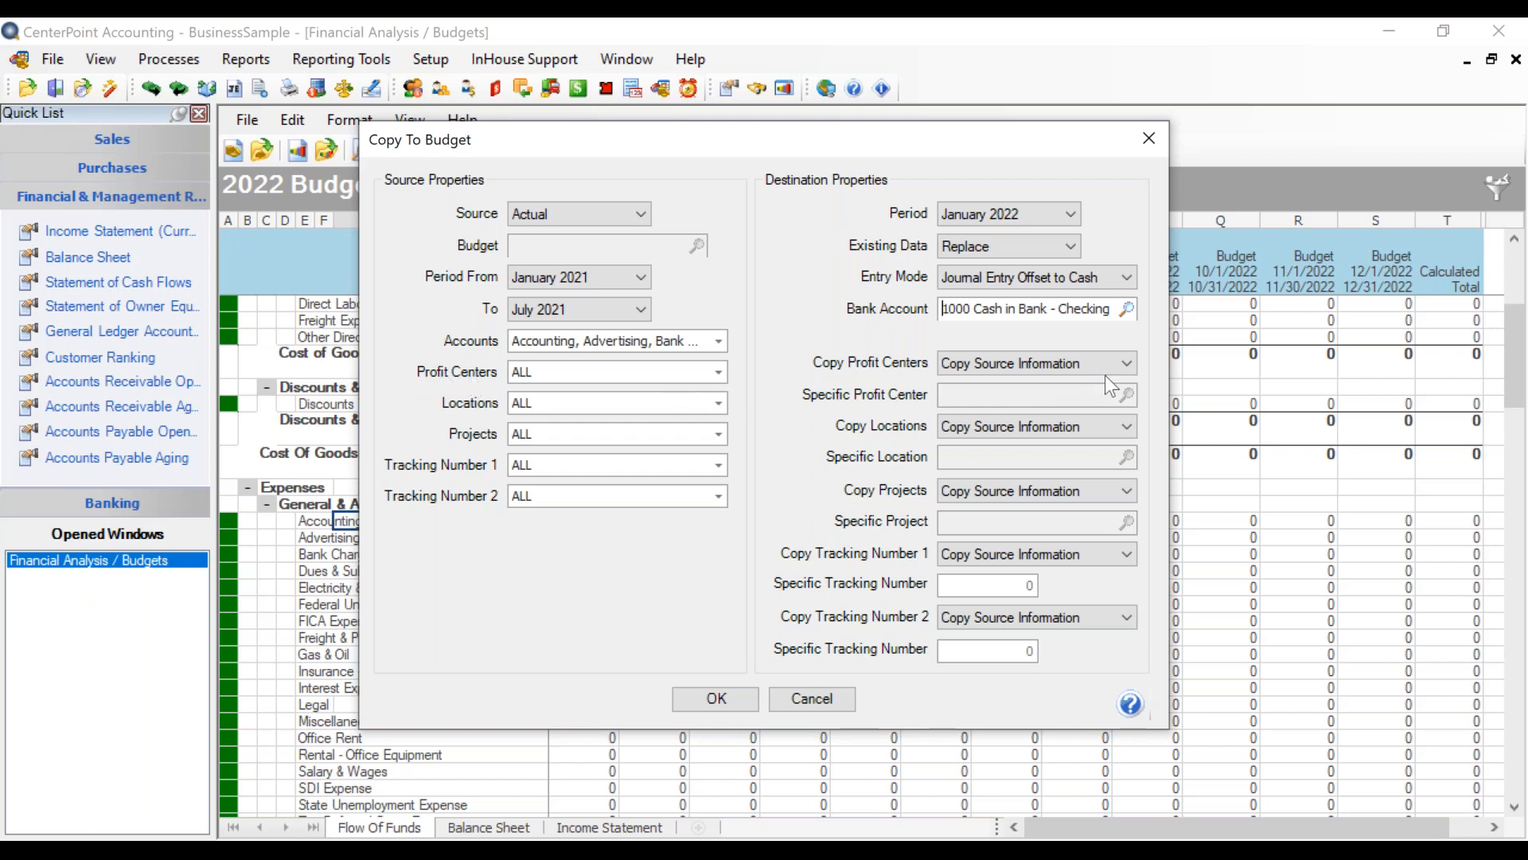
Try assigning one specific profit center to the copied data, and switch profit centers back to Copy Source Information
{"action": "left_click", "coordinate": [1124, 365]}
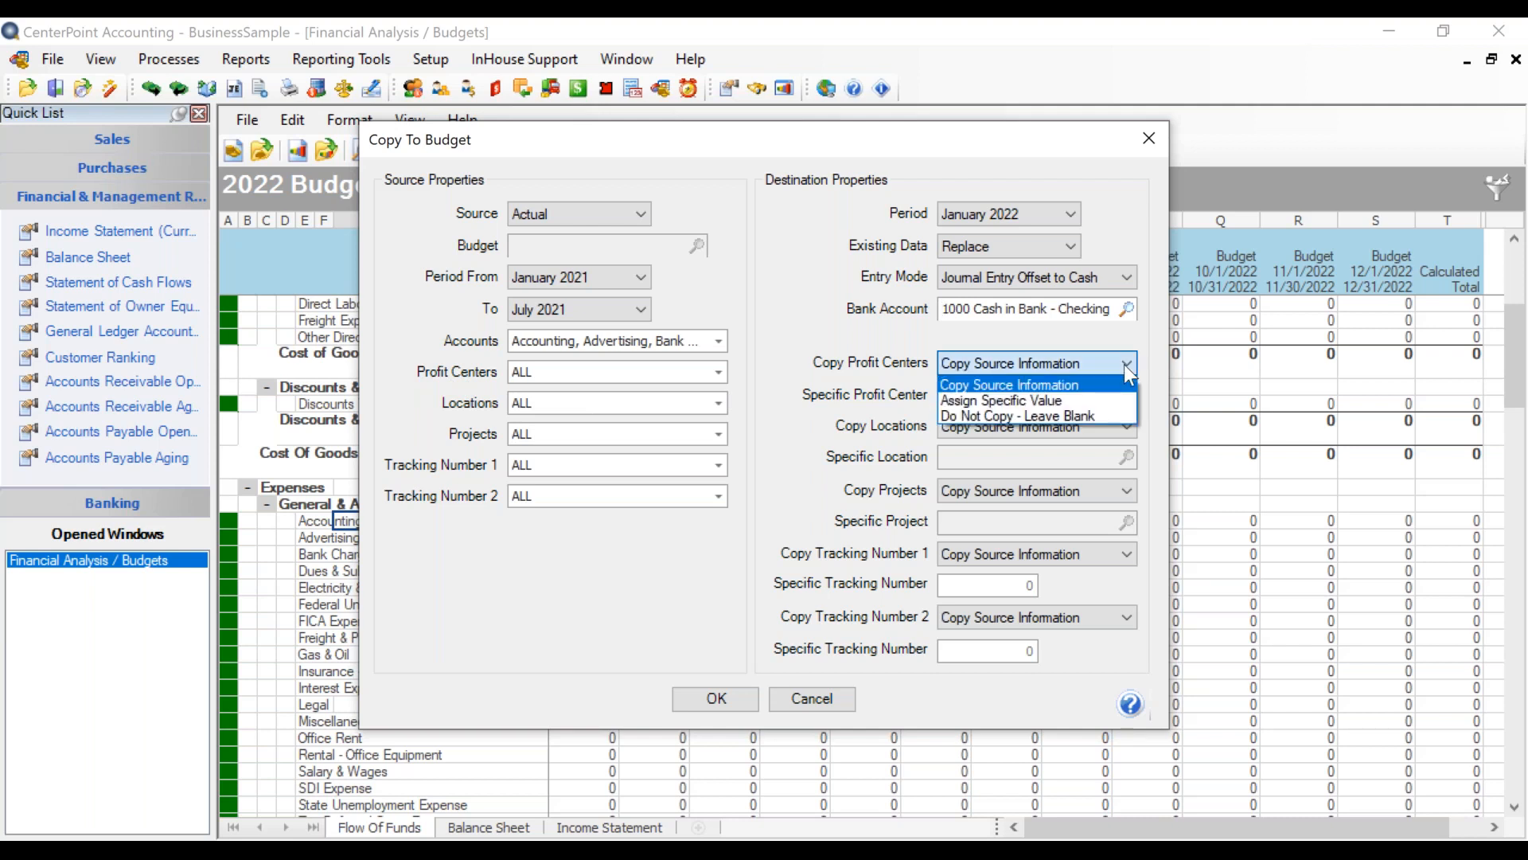
{"action": "left_click", "coordinate": [1036, 400]}
{"action": "left_click", "coordinate": [1036, 400]}
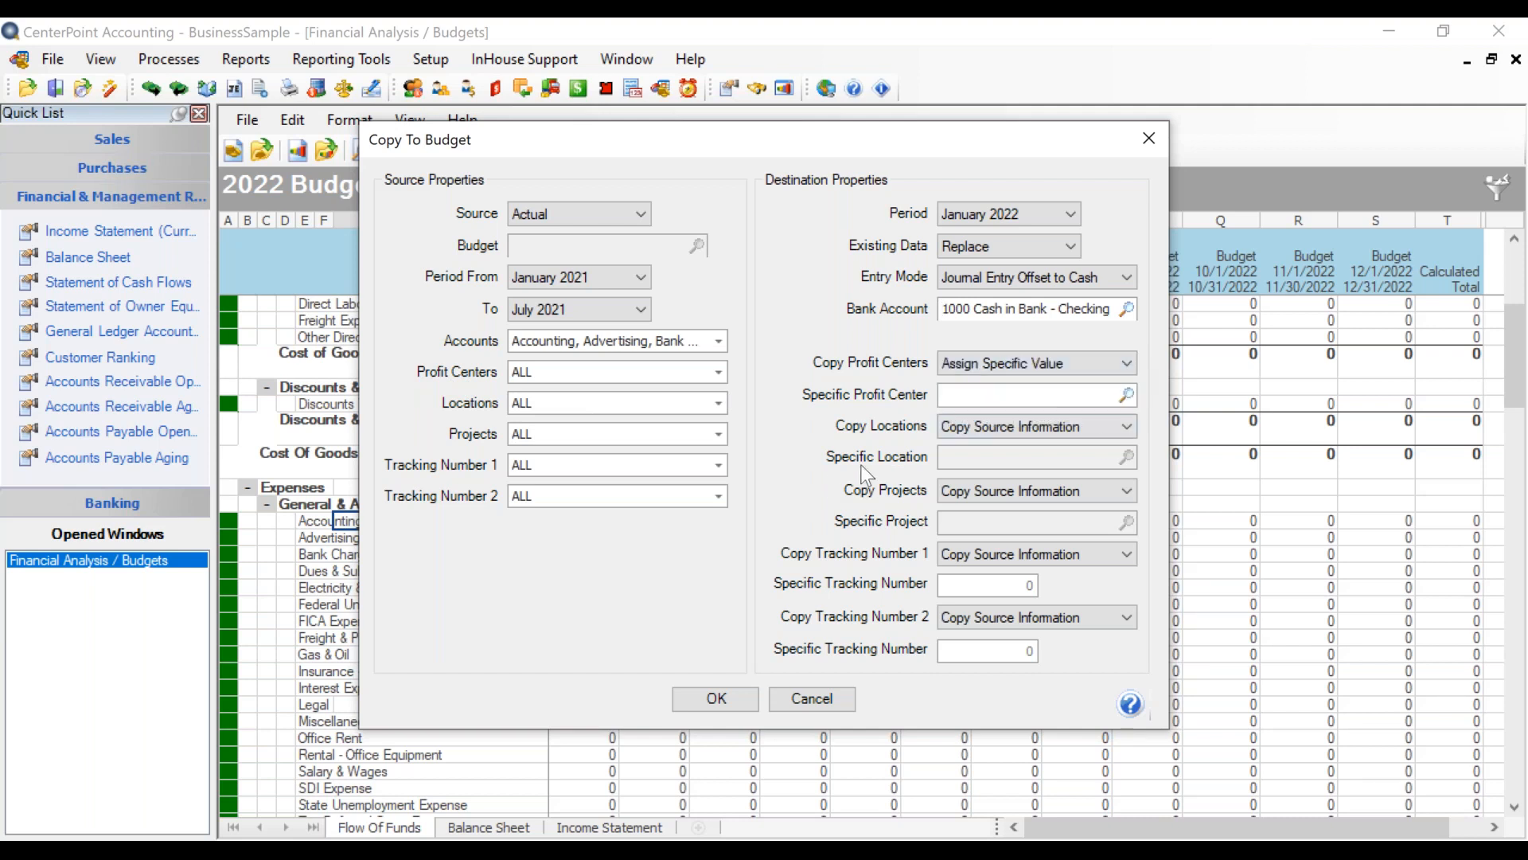
{"action": "left_click", "coordinate": [1126, 396]}
{"action": "left_click", "coordinate": [543, 422]}
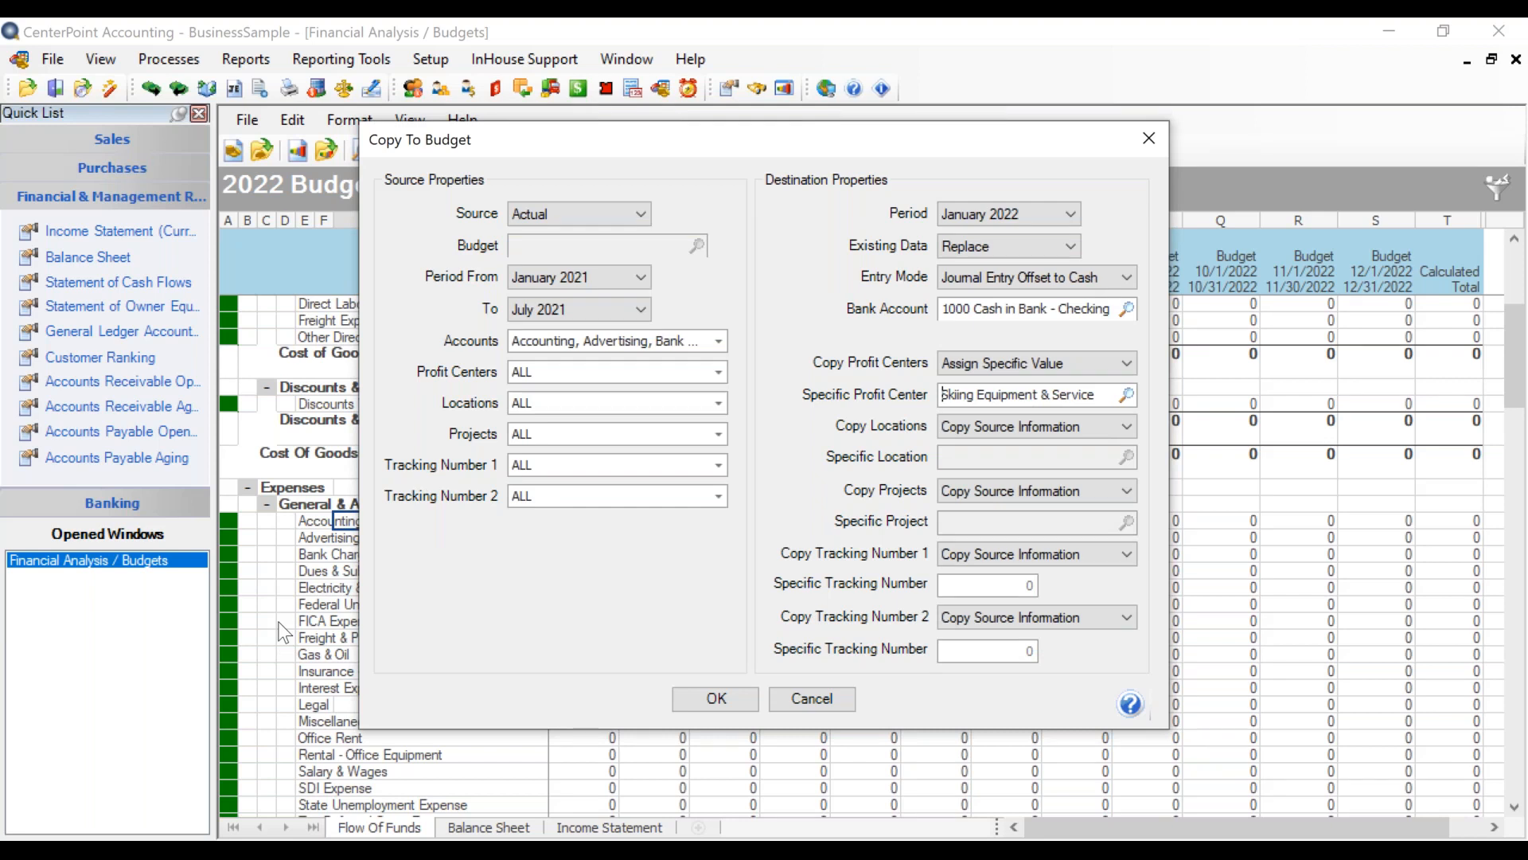
{"action": "left_click", "coordinate": [1127, 363]}
{"action": "left_click", "coordinate": [1074, 385]}
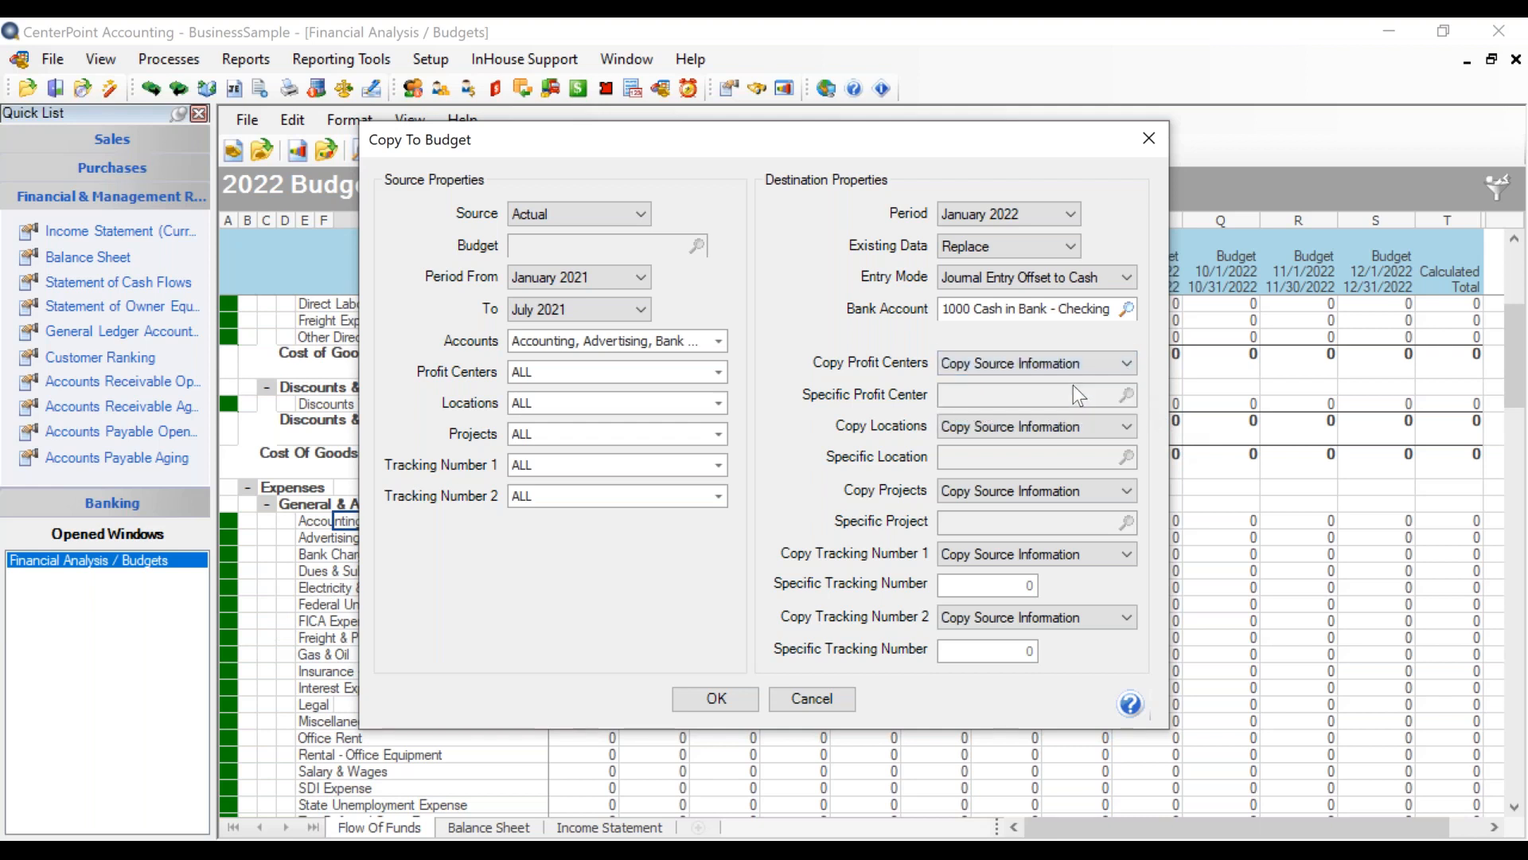
Review the copy options for profit centers and locations, choosing Copy Source Information for both
{"action": "left_click", "coordinate": [1111, 363]}
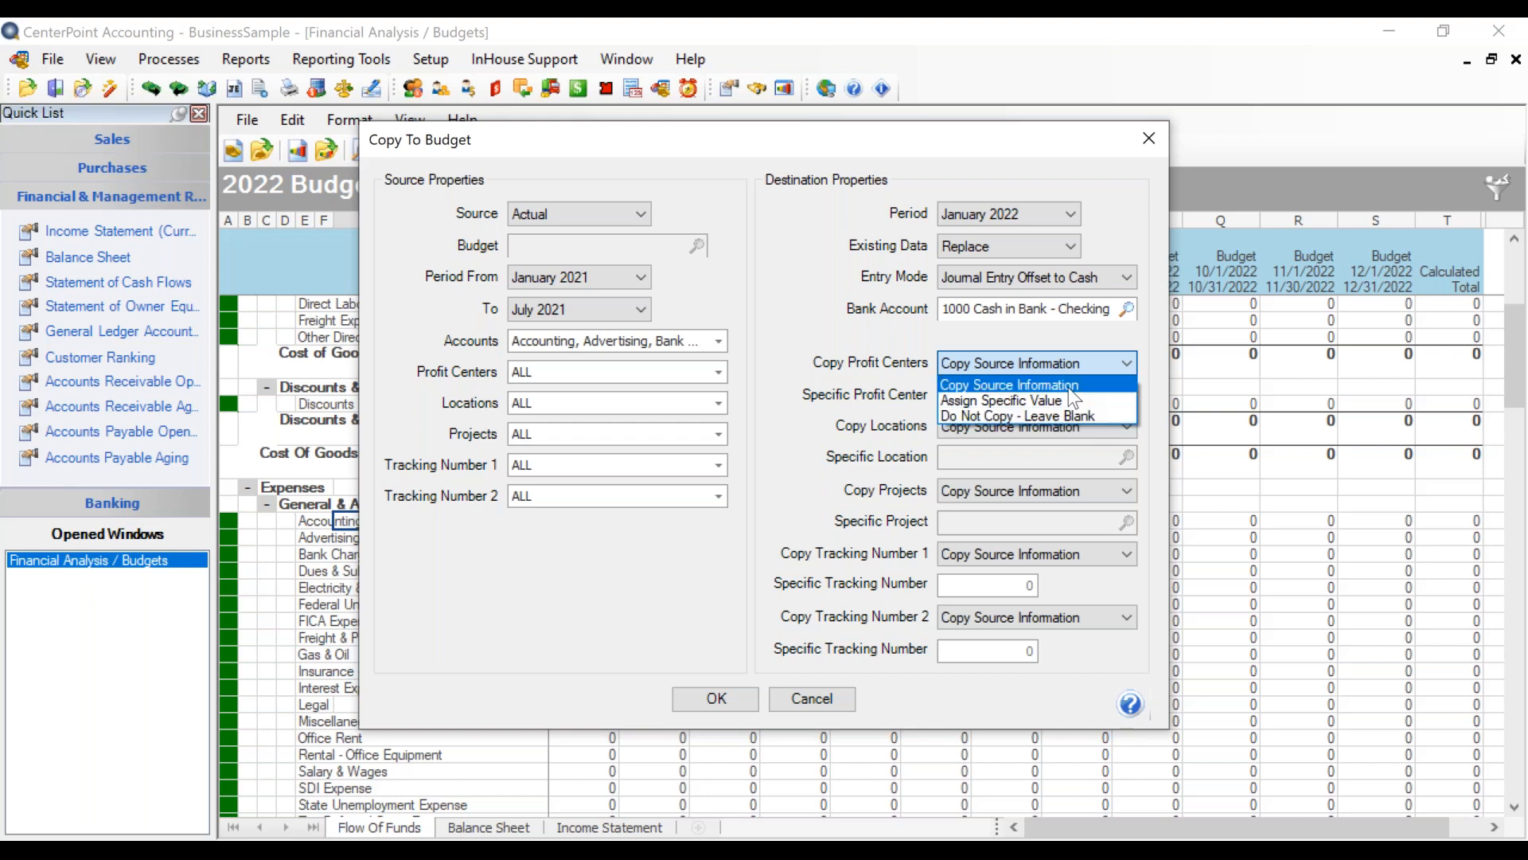
{"action": "left_click", "coordinate": [1069, 387]}
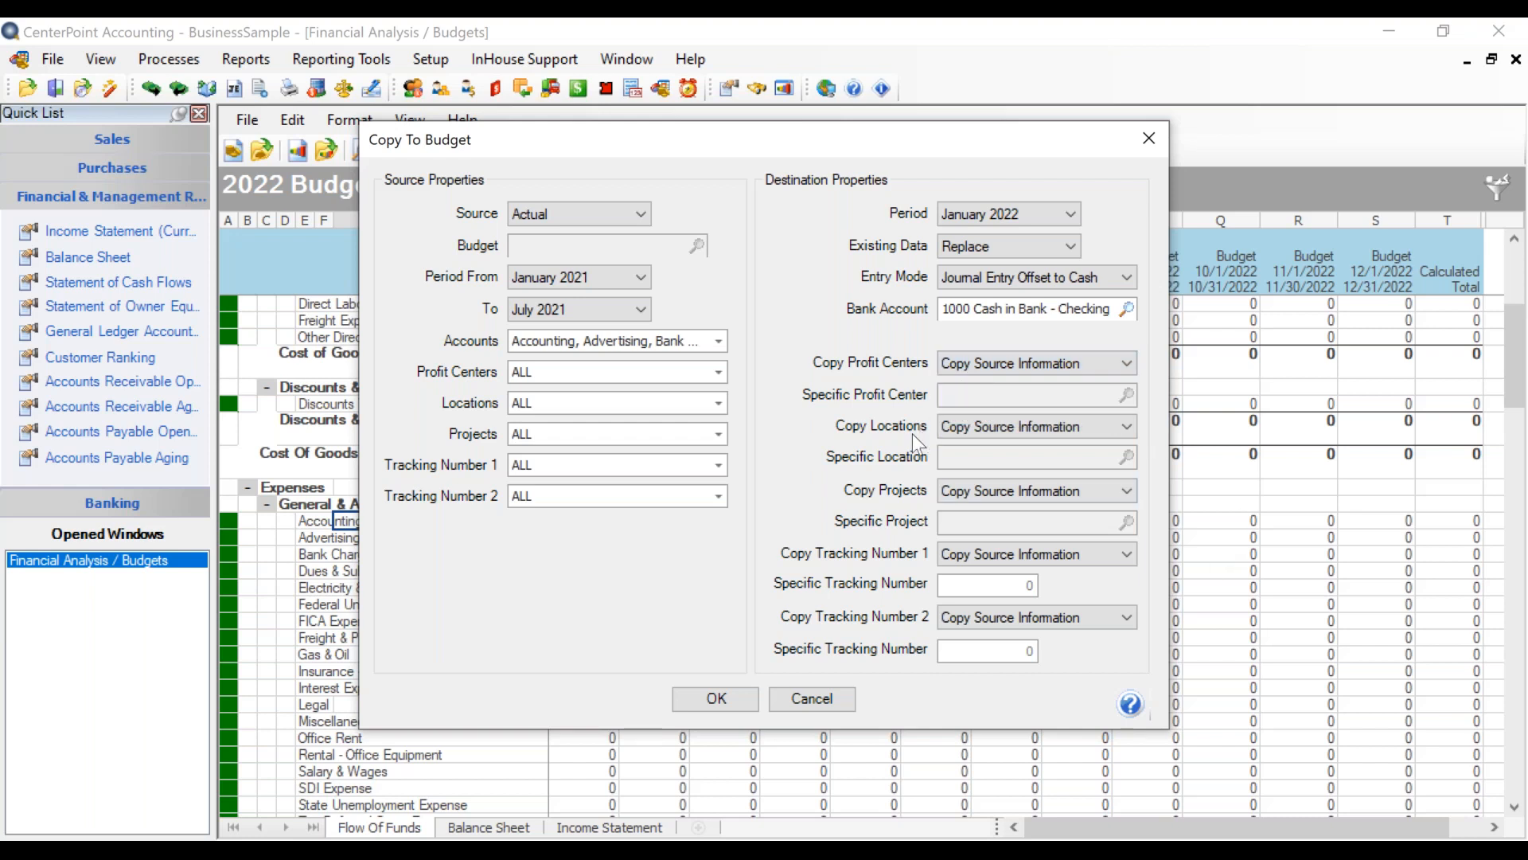
{"action": "left_click", "coordinate": [1122, 424]}
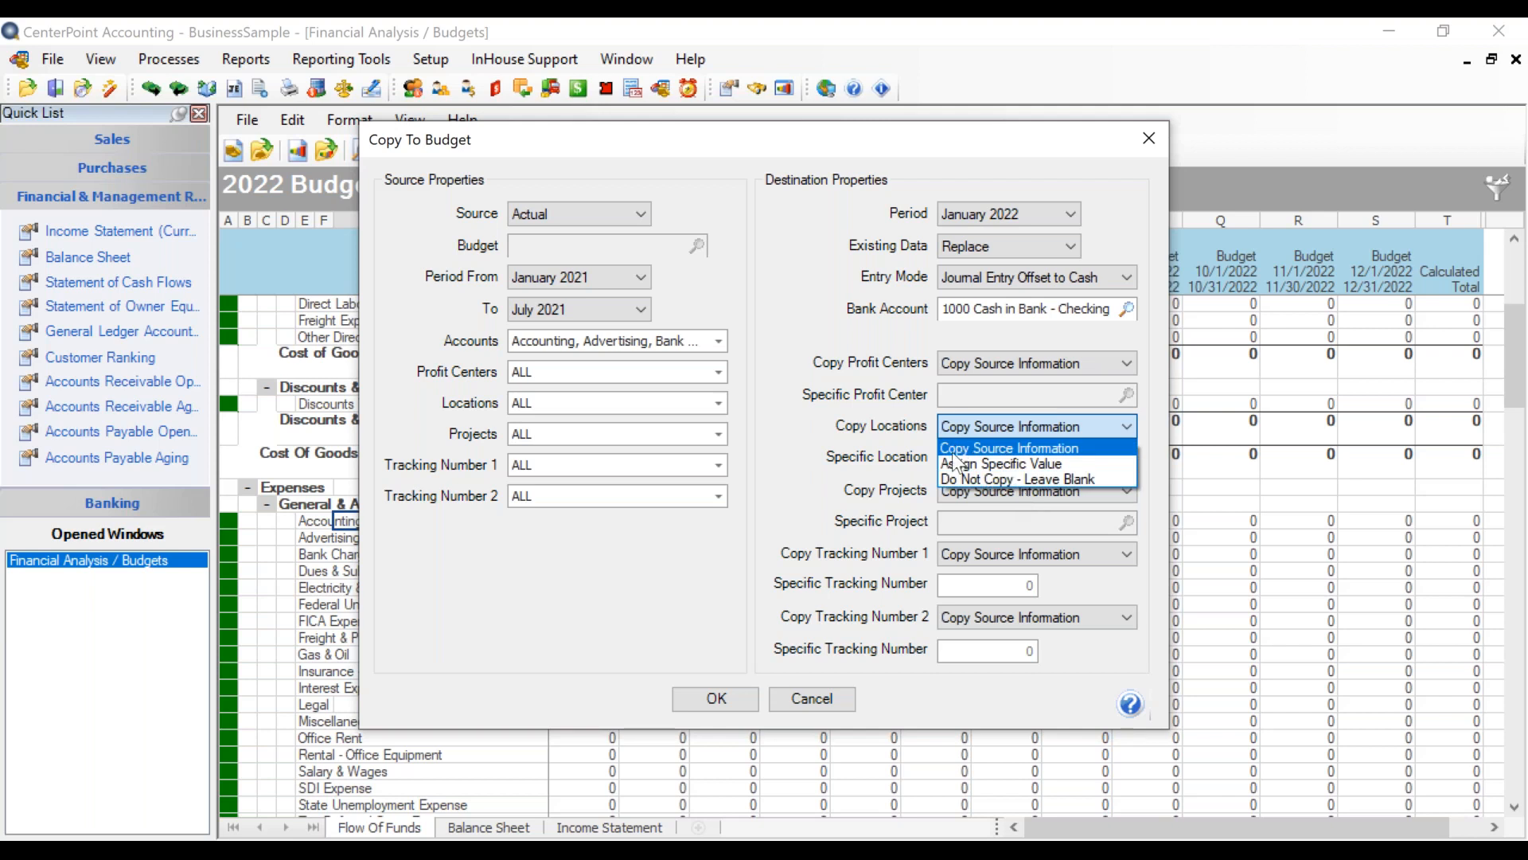
{"action": "left_click", "coordinate": [995, 448]}
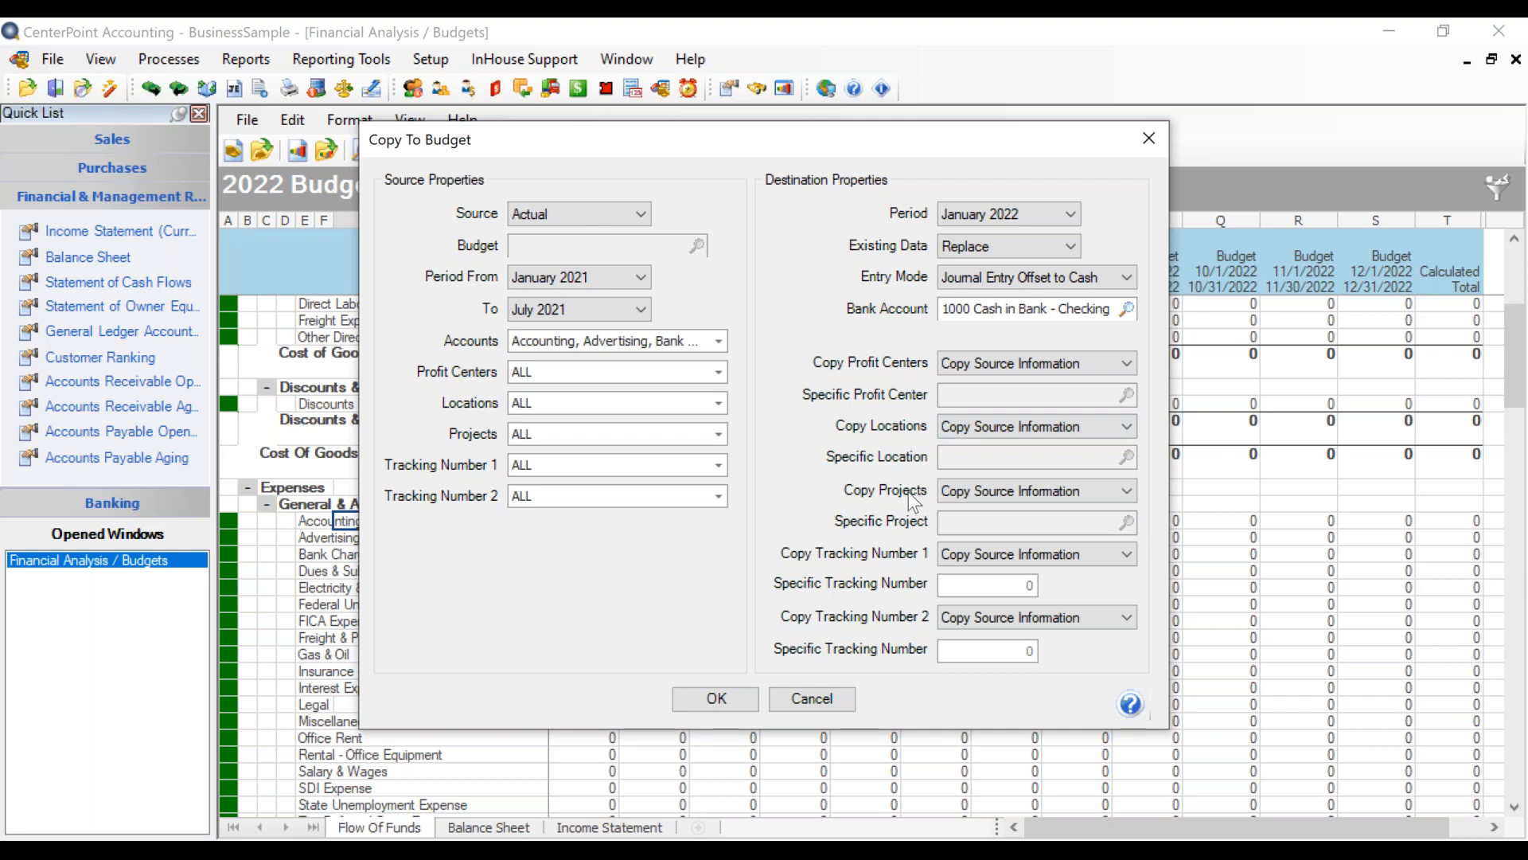
Set projects and both tracking numbers to Do Not Copy - Leave Blank, and run the copy to the budget
{"action": "left_click", "coordinate": [1120, 488]}
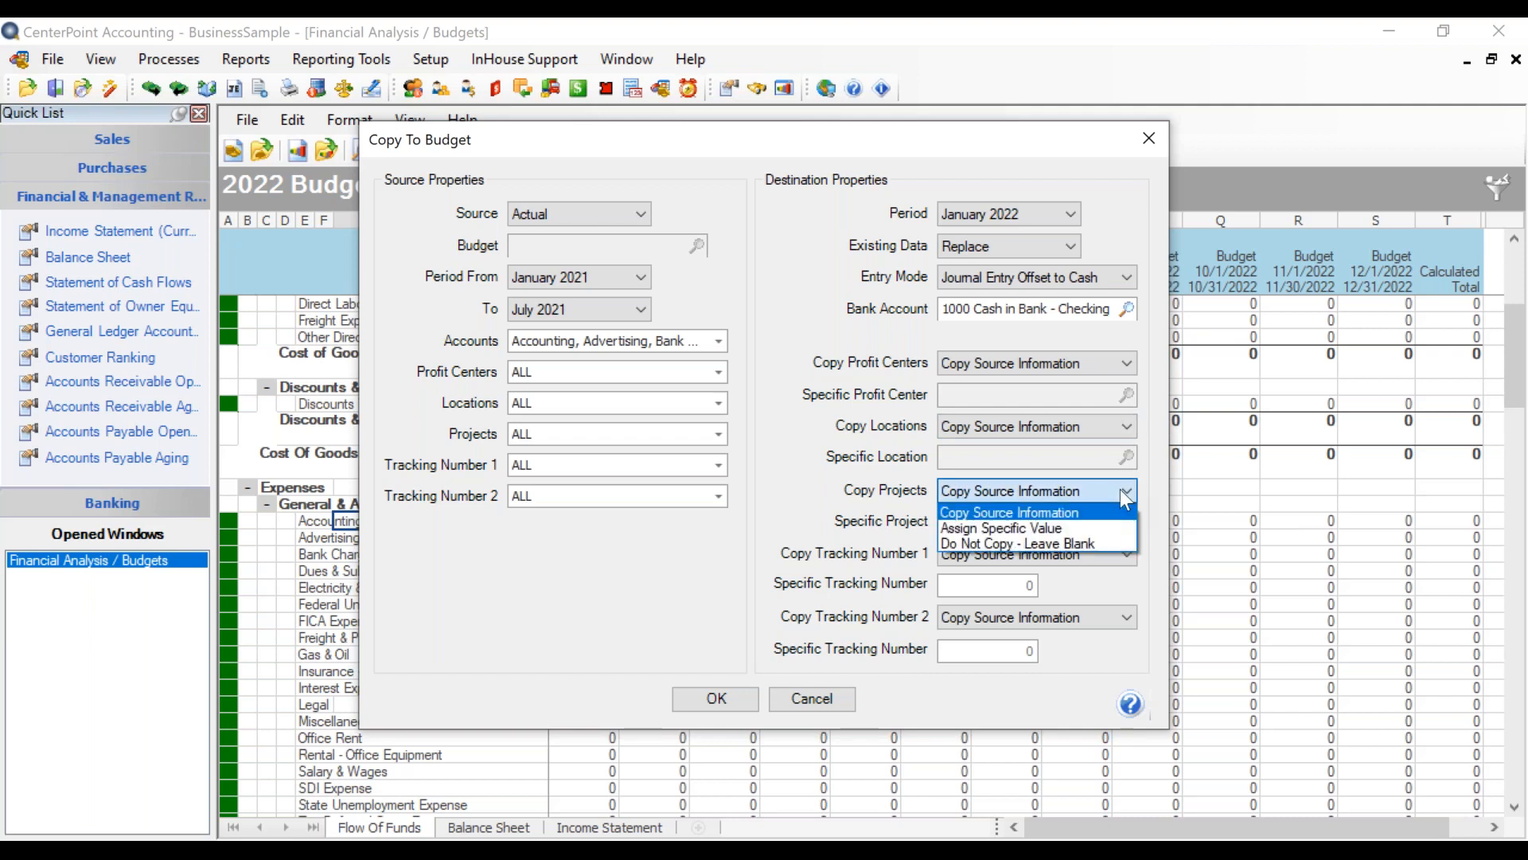
{"action": "left_click", "coordinate": [1096, 545]}
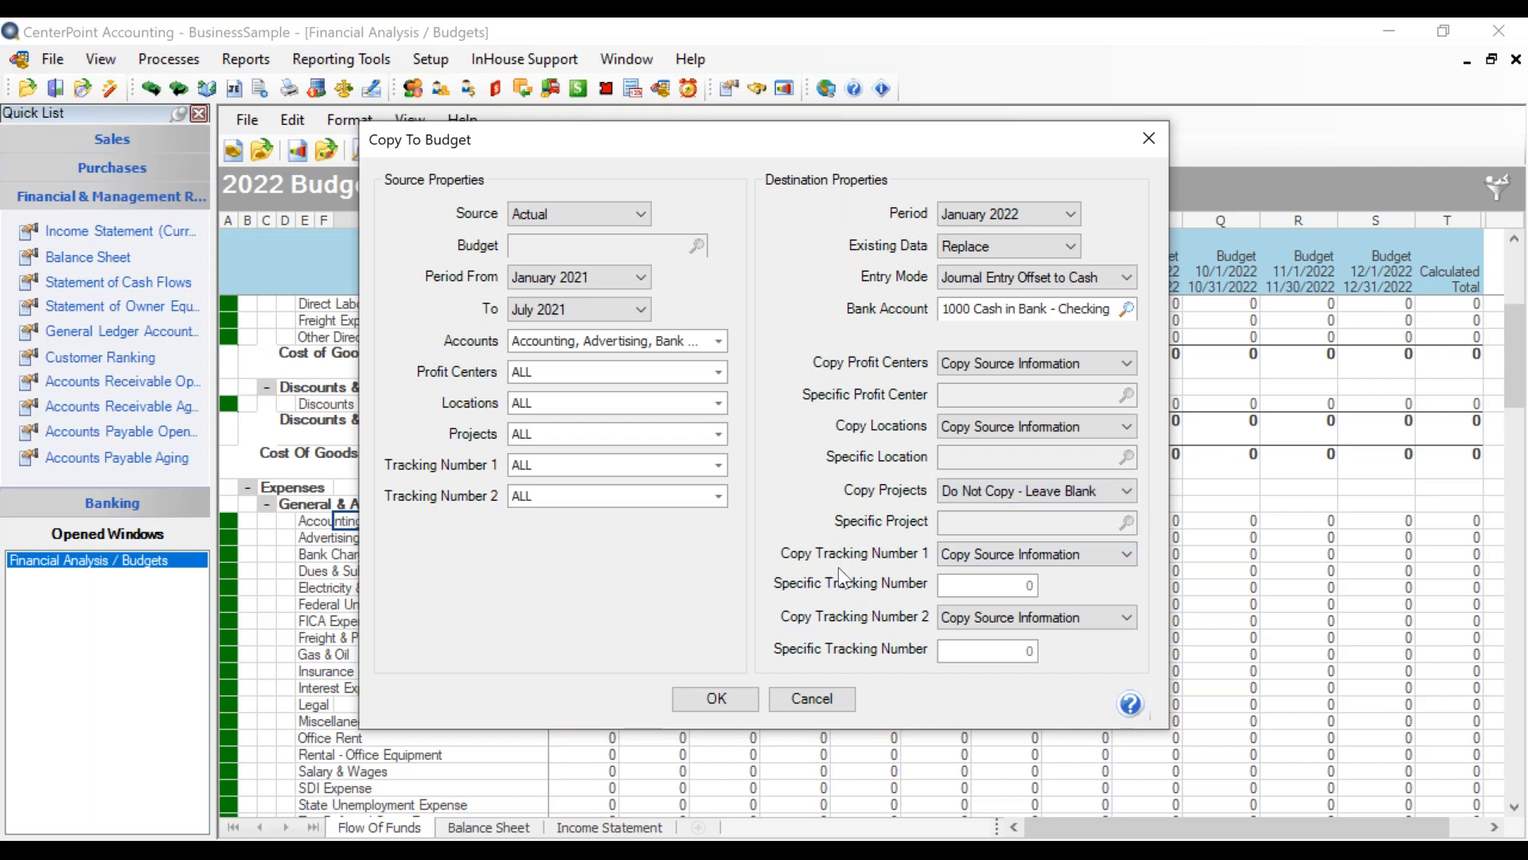
{"action": "left_click", "coordinate": [1129, 555]}
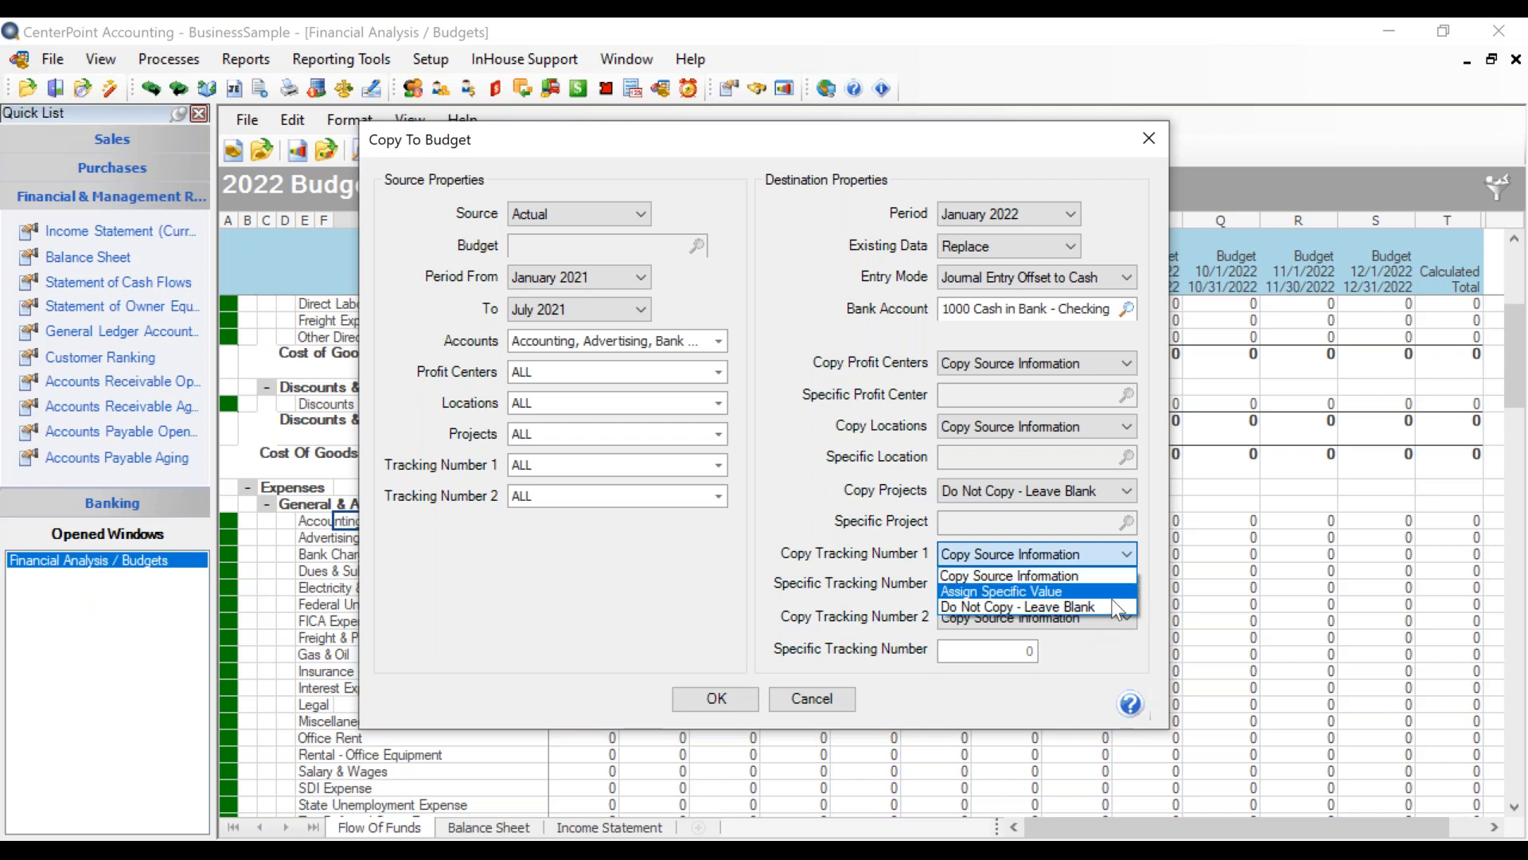
{"action": "left_click", "coordinate": [1083, 607]}
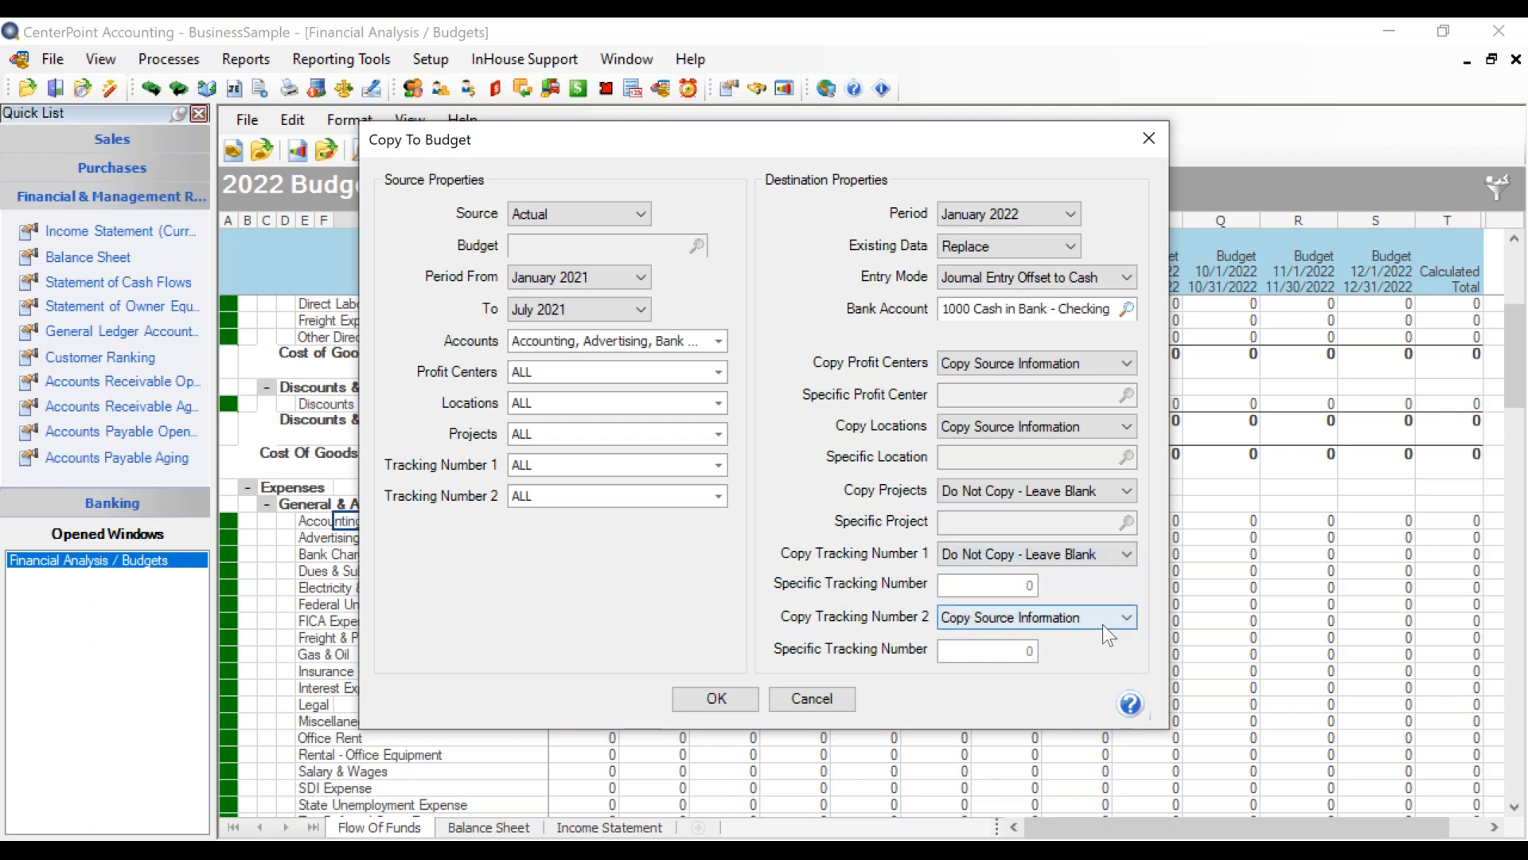
{"action": "left_click", "coordinate": [1111, 616]}
{"action": "left_click", "coordinate": [1023, 670]}
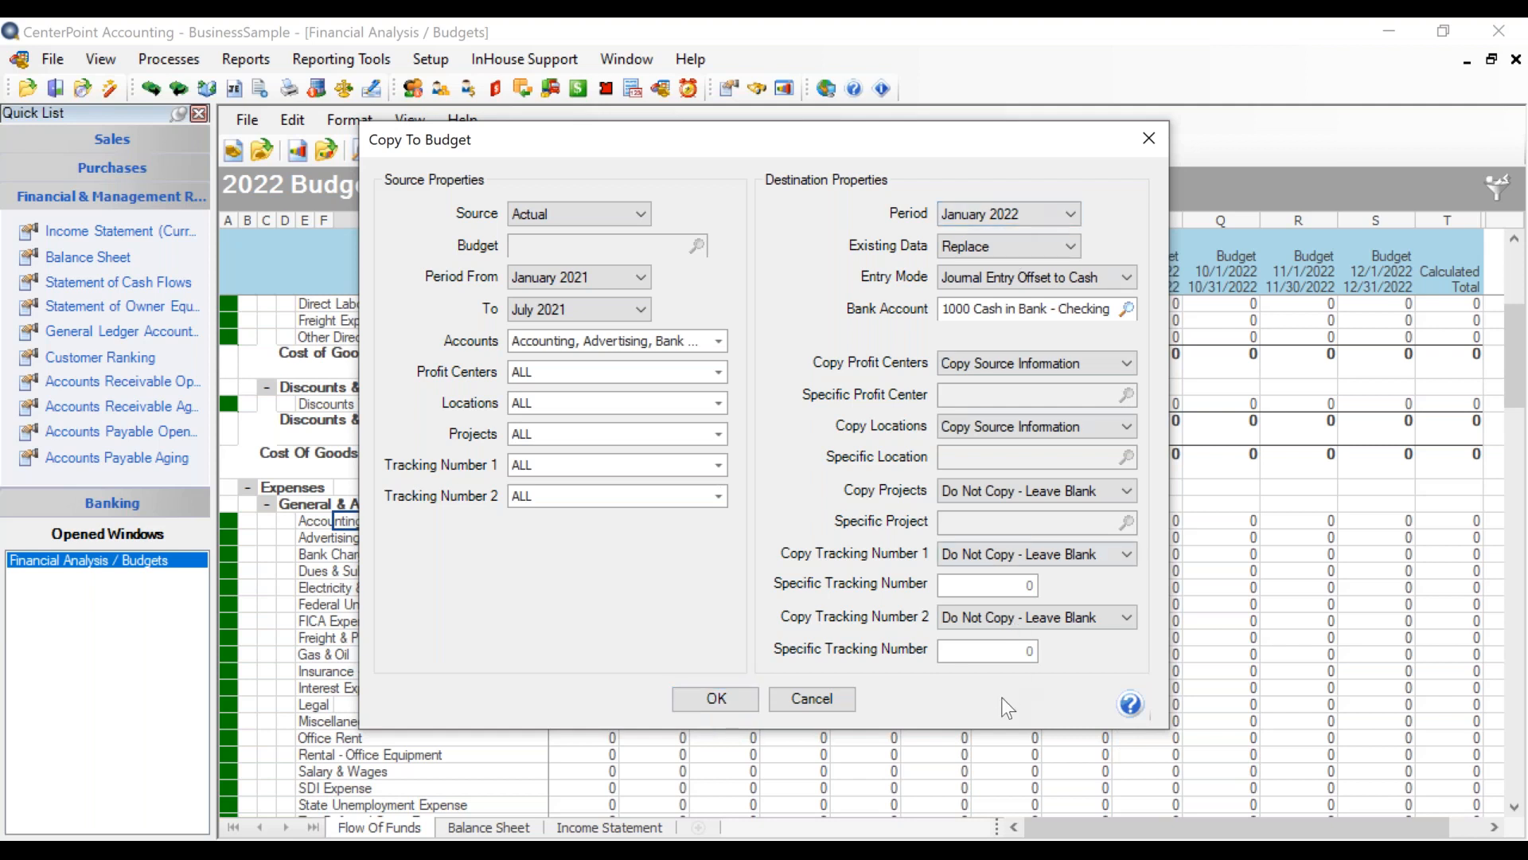
{"action": "left_click", "coordinate": [705, 697]}
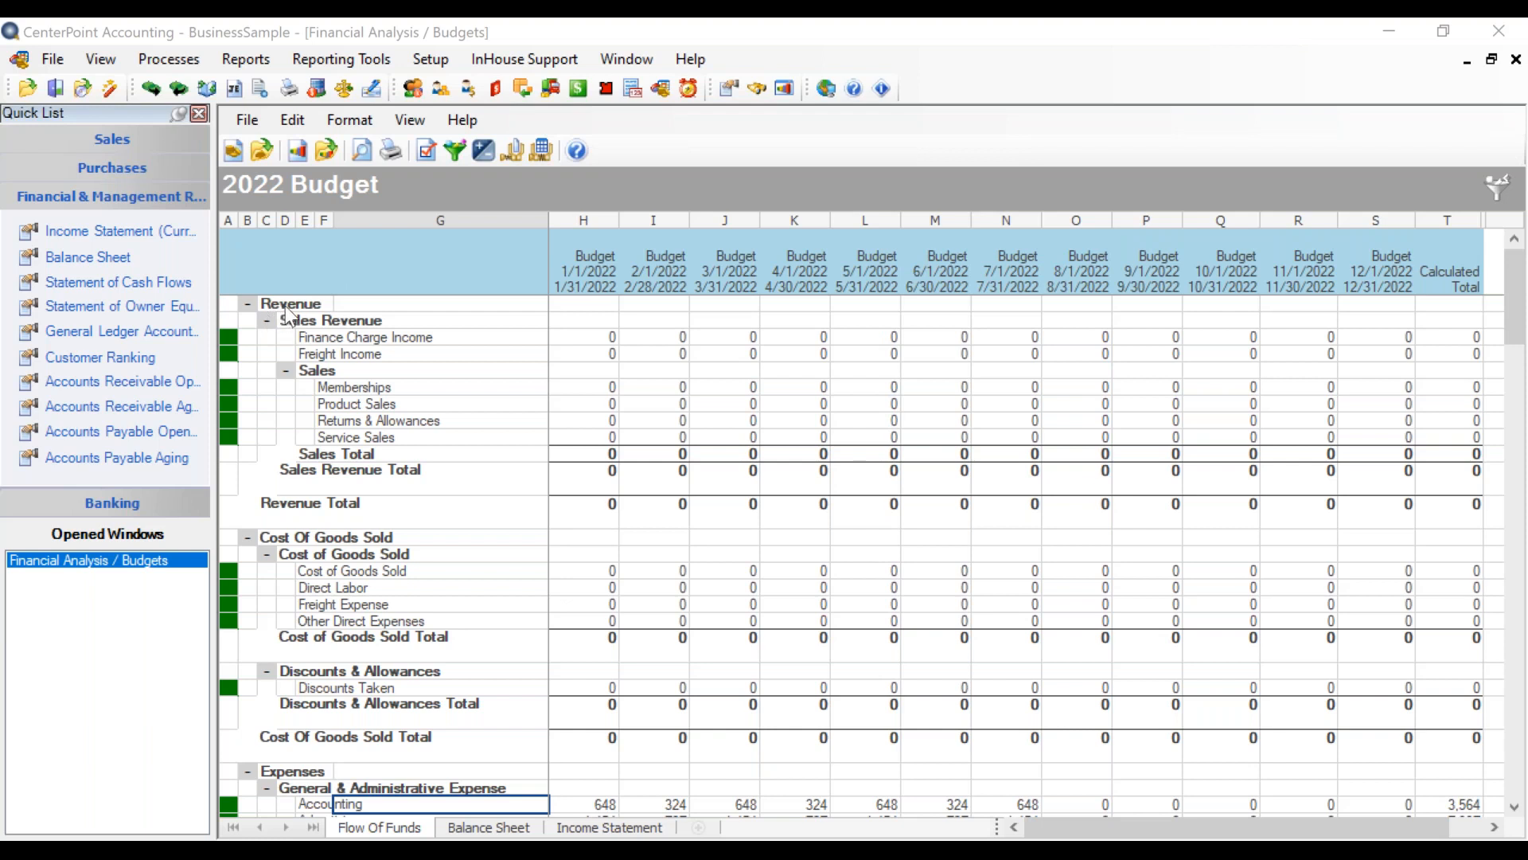
Open the current cell details for the January 2022 Accounting expense and widen the window to show all its columns
{"action": "scroll", "coordinate": [376, 532], "scroll_direction": "down", "scroll_amount": 7}
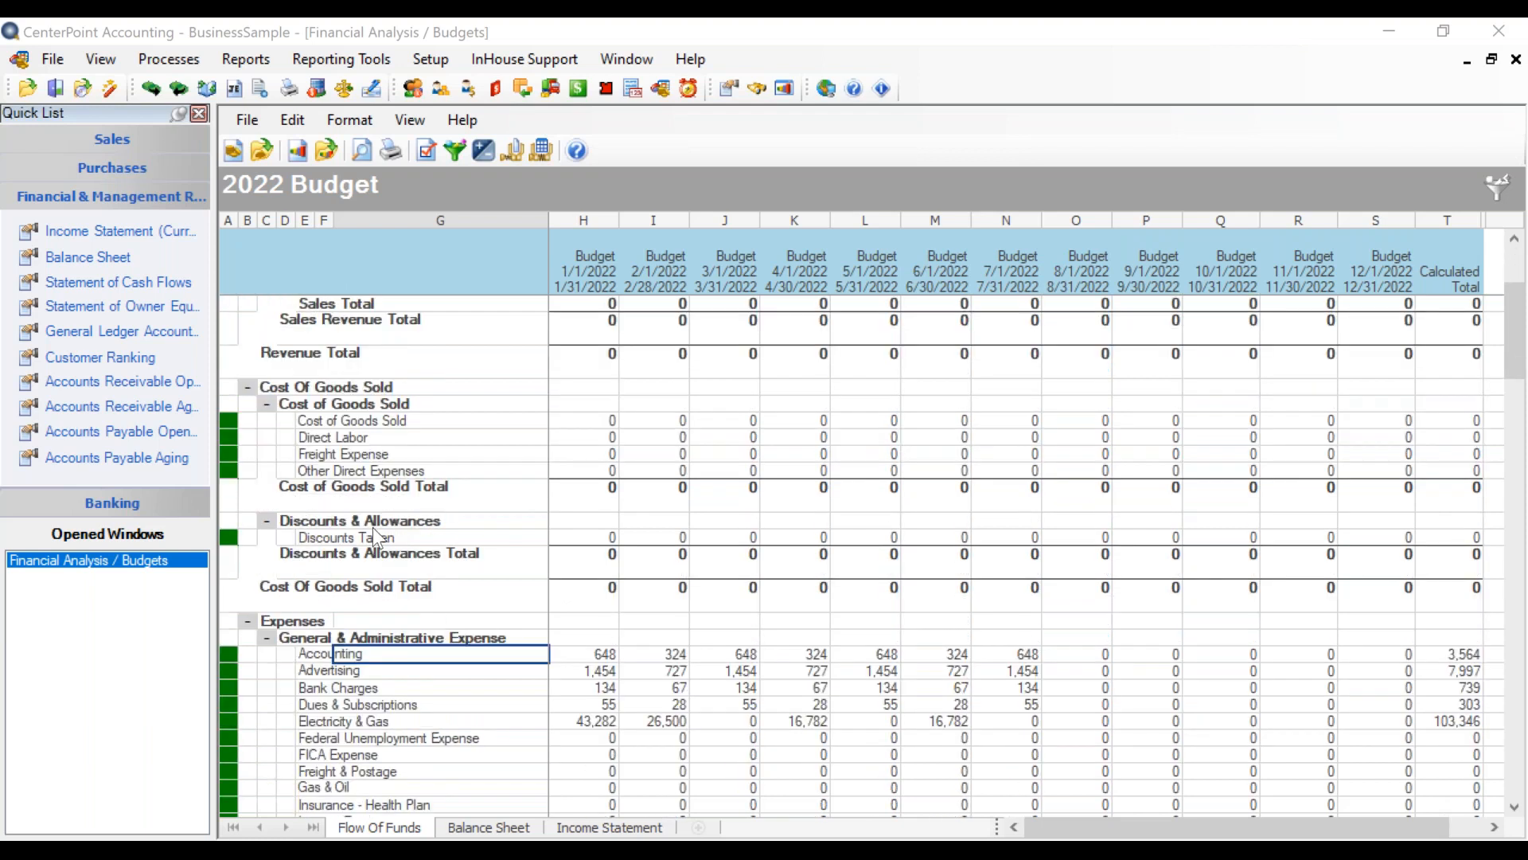
{"action": "scroll", "coordinate": [374, 535], "scroll_direction": "down", "scroll_amount": 2}
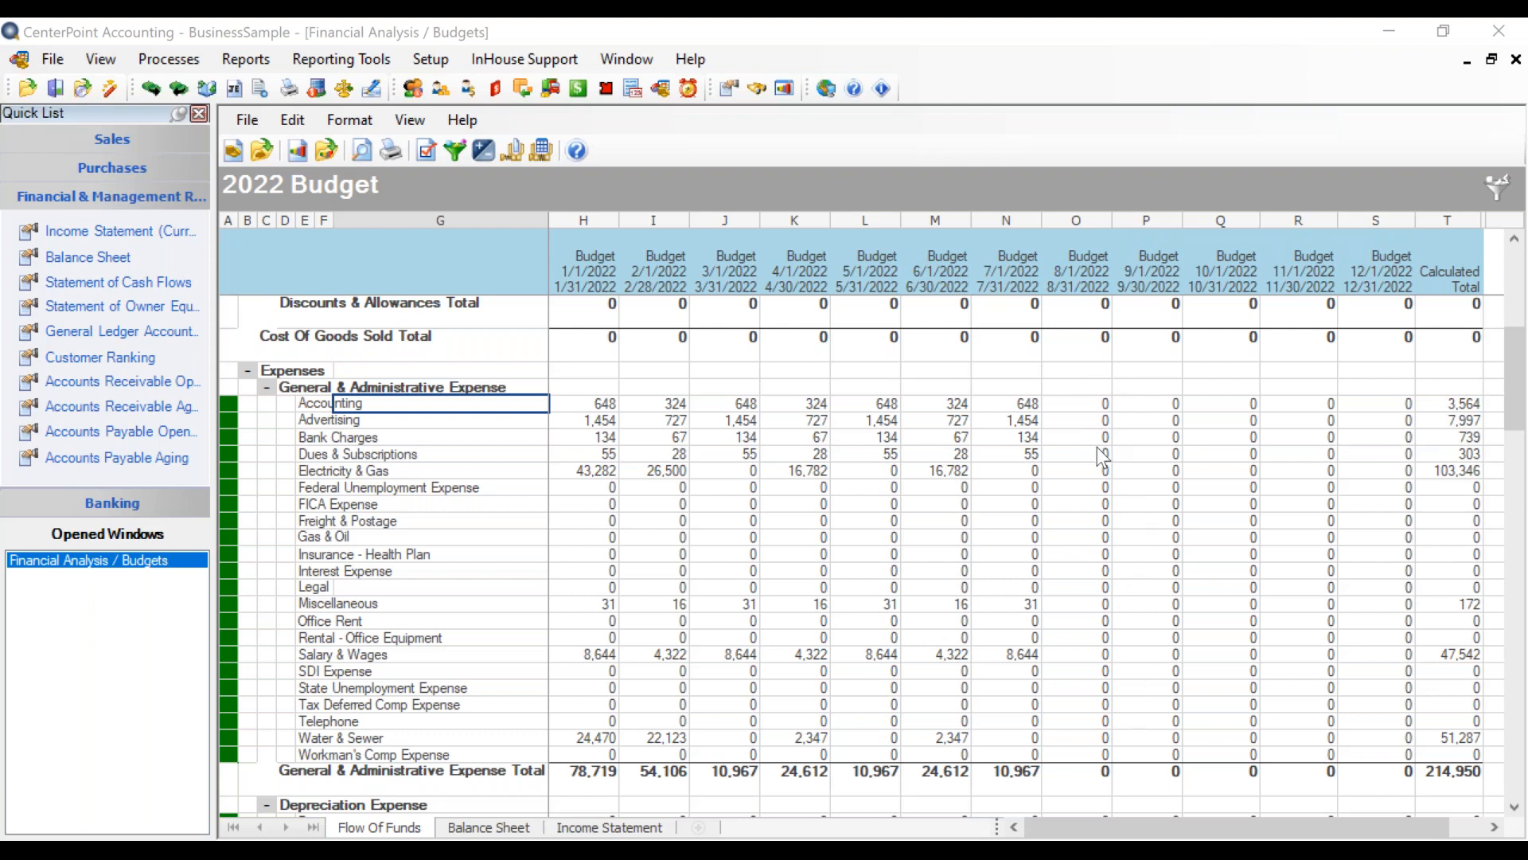
{"action": "left_click", "coordinate": [1071, 404]}
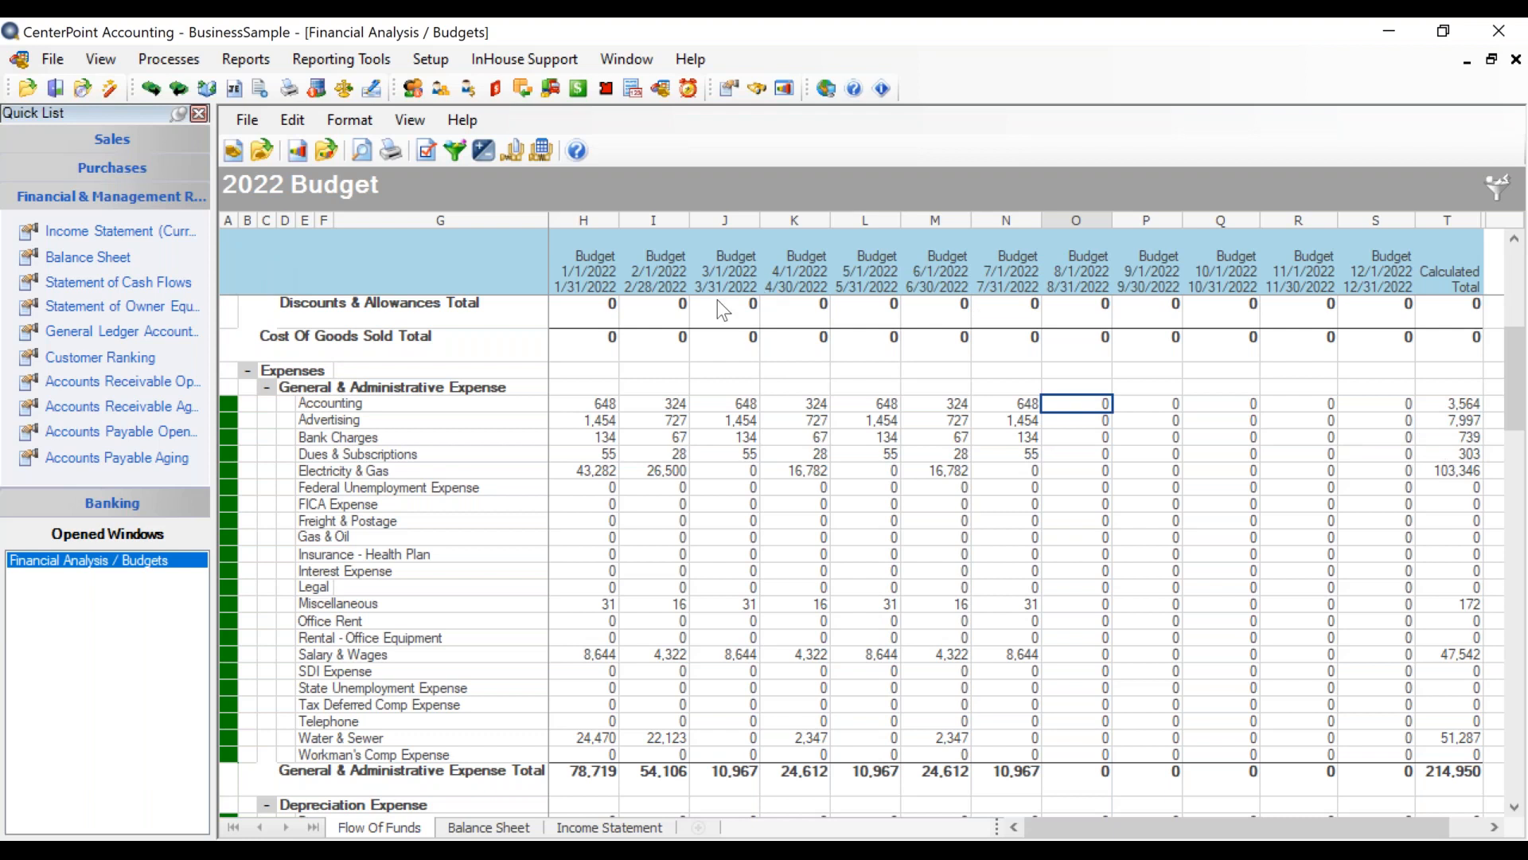
{"action": "left_click", "coordinate": [605, 406]}
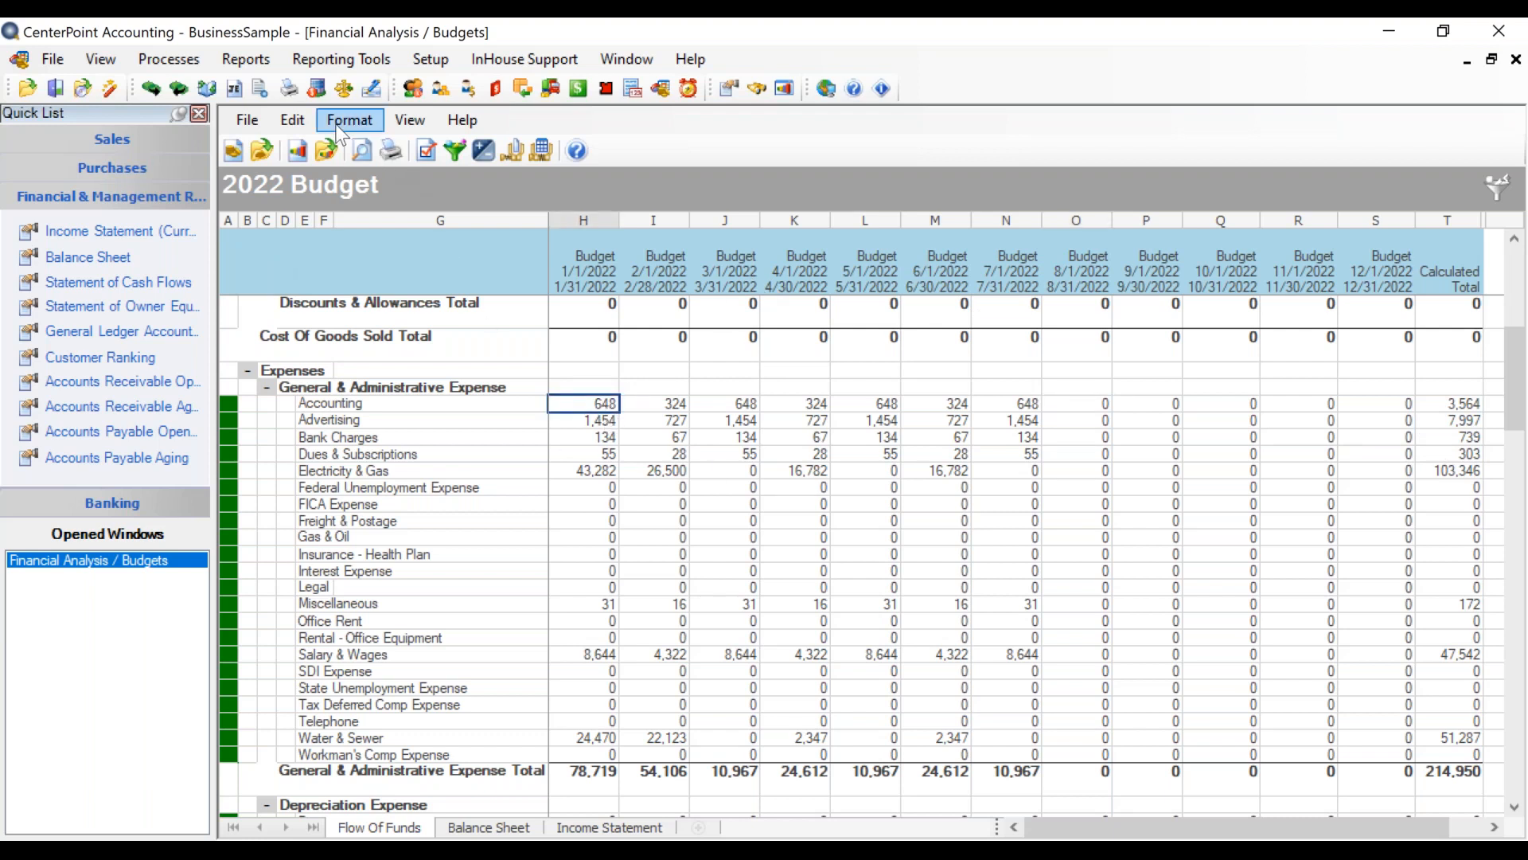
{"action": "left_click", "coordinate": [298, 119]}
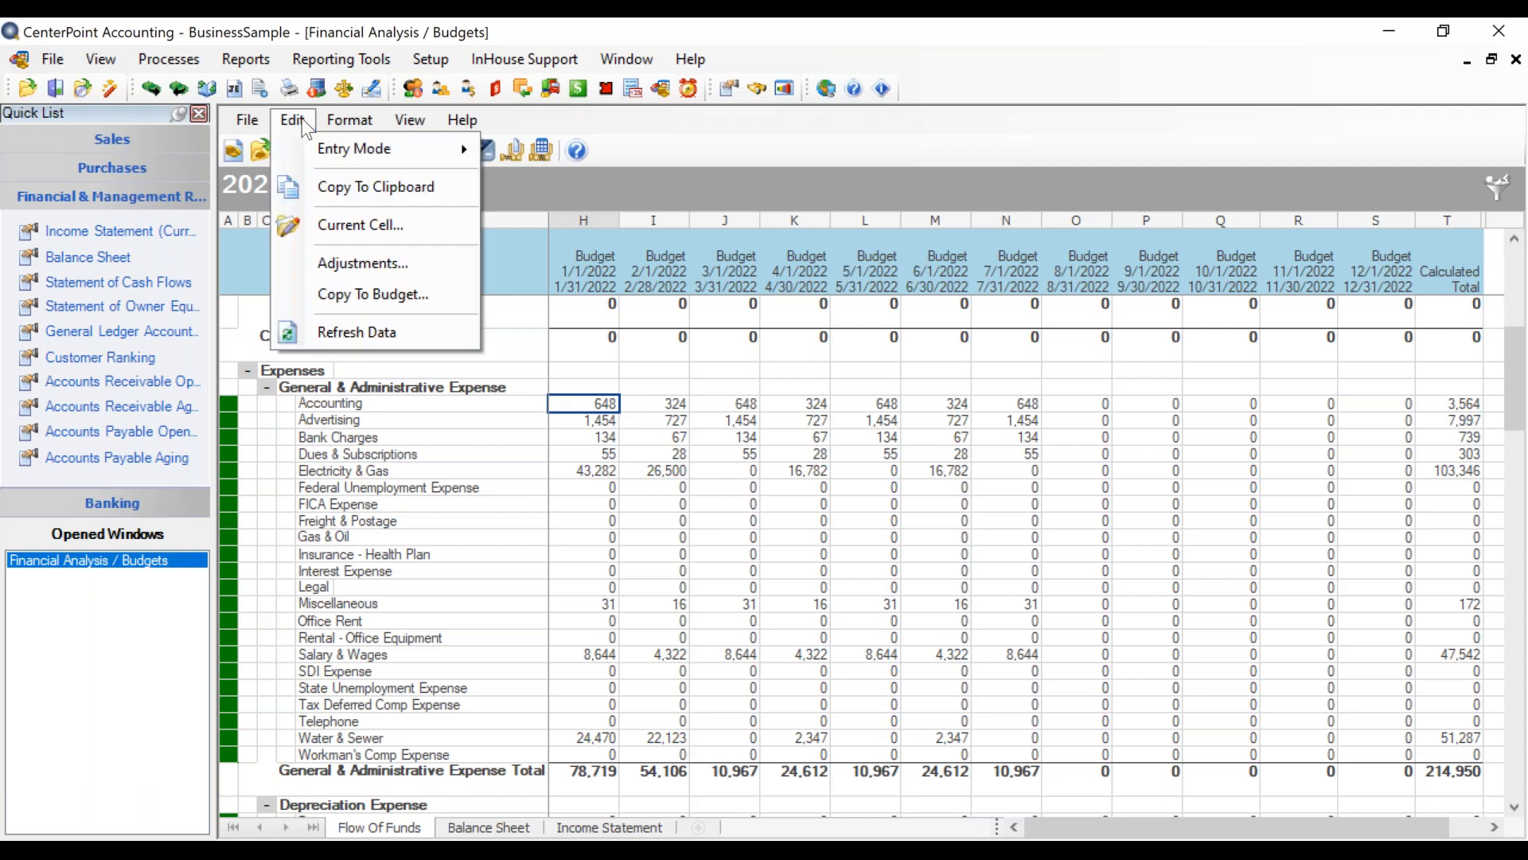
{"action": "left_click", "coordinate": [370, 227]}
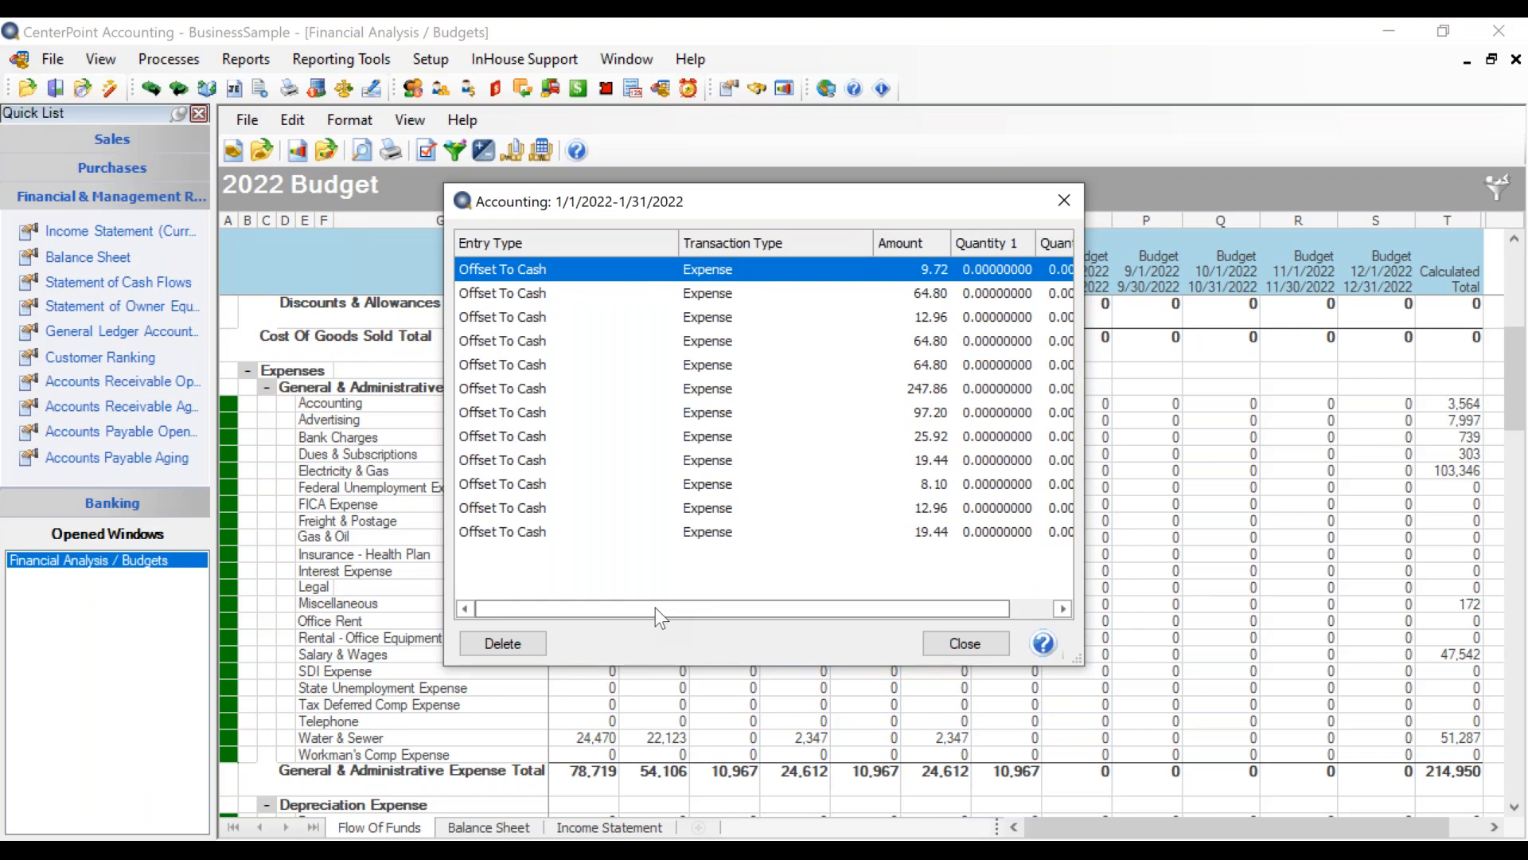
{"action": "left_click_drag", "start_coordinate": [656, 608], "coordinate": [732, 633]}
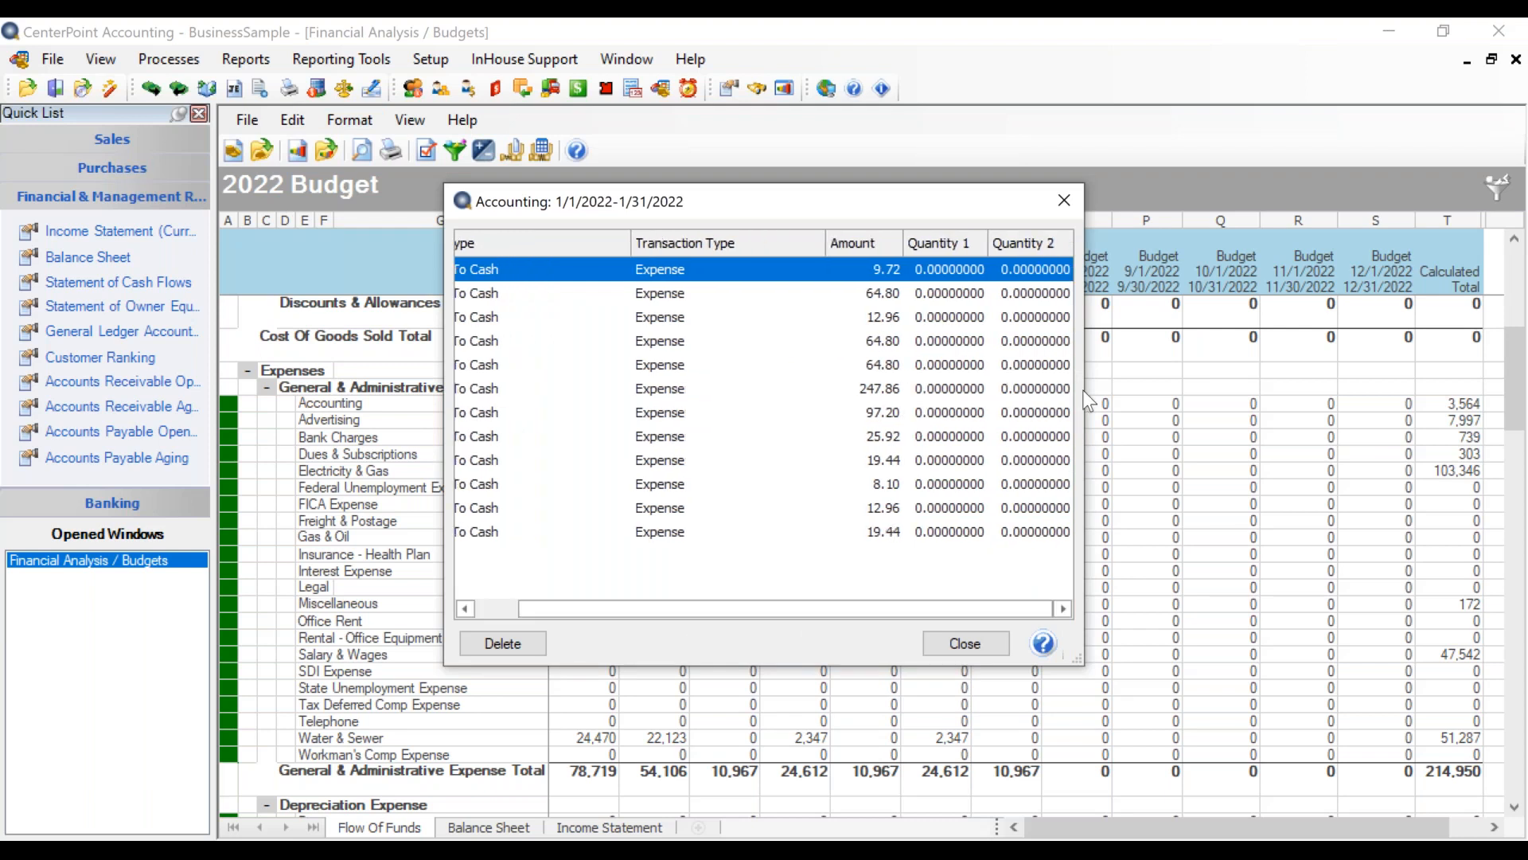
{"action": "left_click_drag", "start_coordinate": [1083, 390], "coordinate": [1294, 416]}
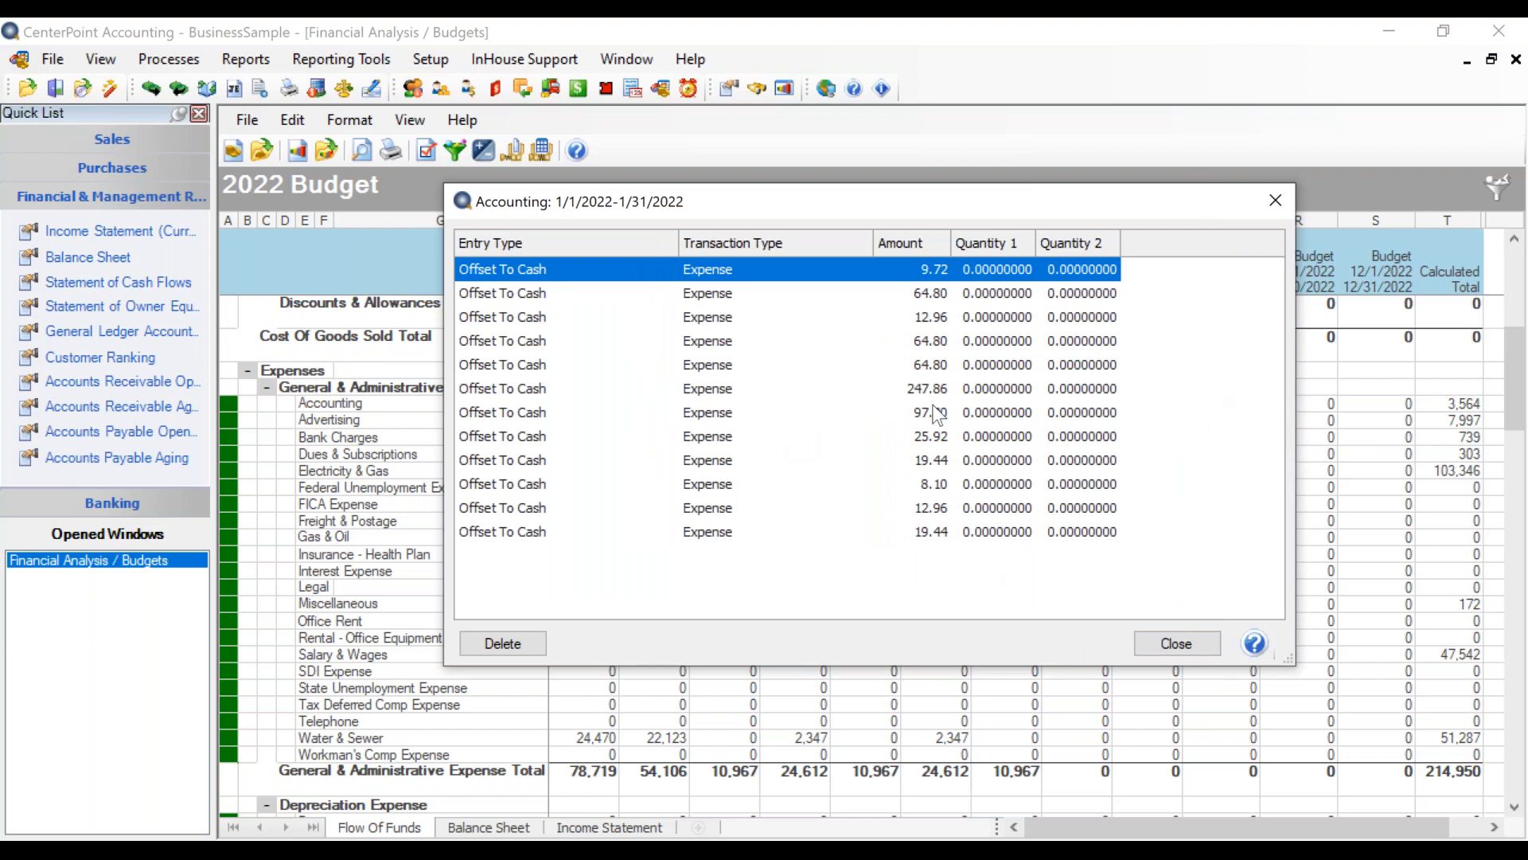
Add the Profit Center and Location columns to the cell's entry list, widen the window to fit them, and close it
{"action": "right_click", "coordinate": [1154, 338]}
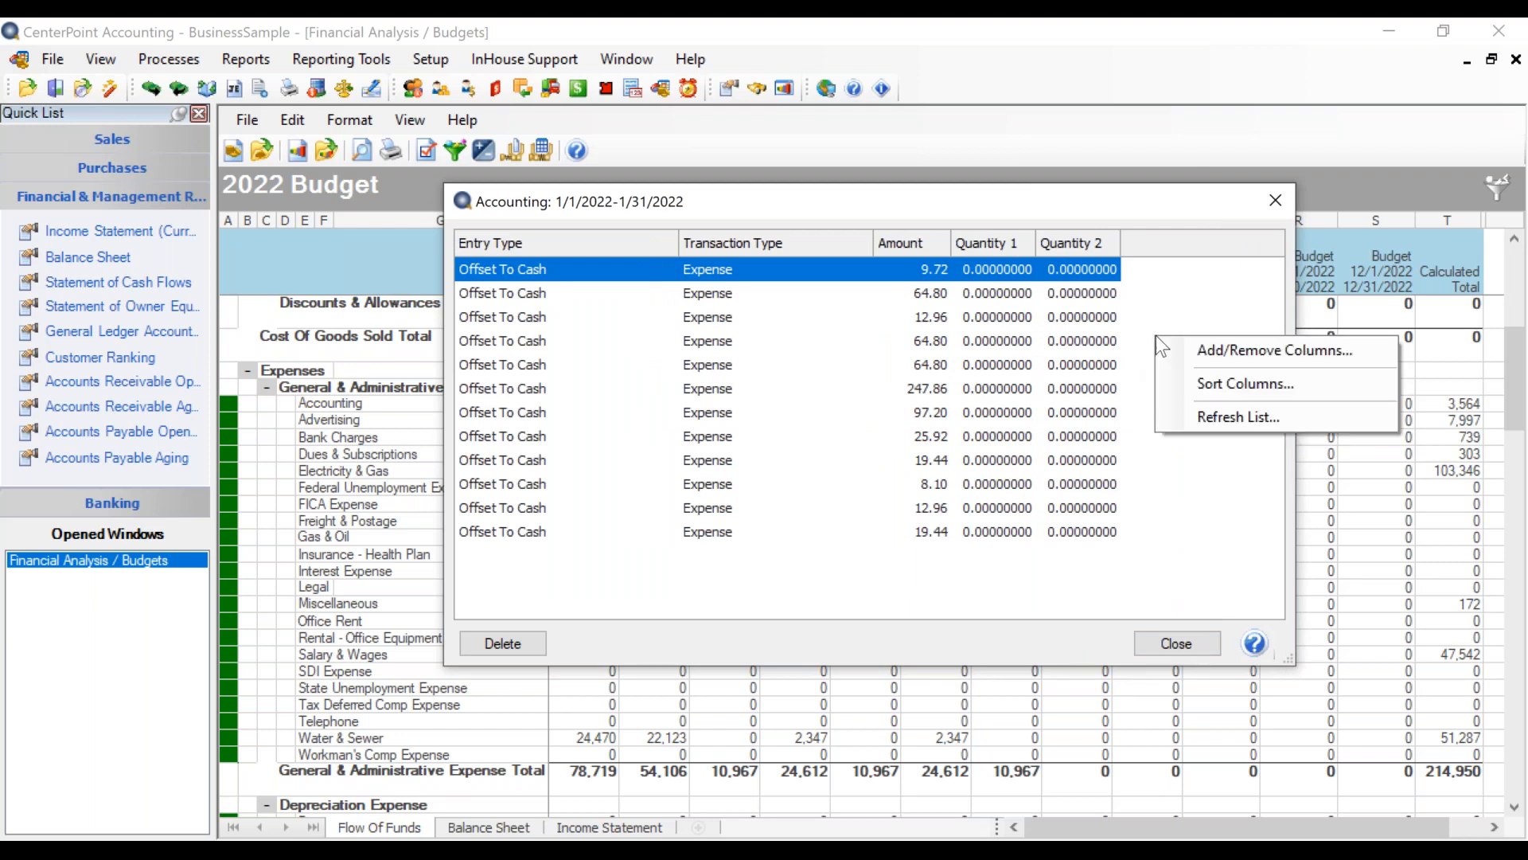
{"action": "left_click", "coordinate": [1218, 350]}
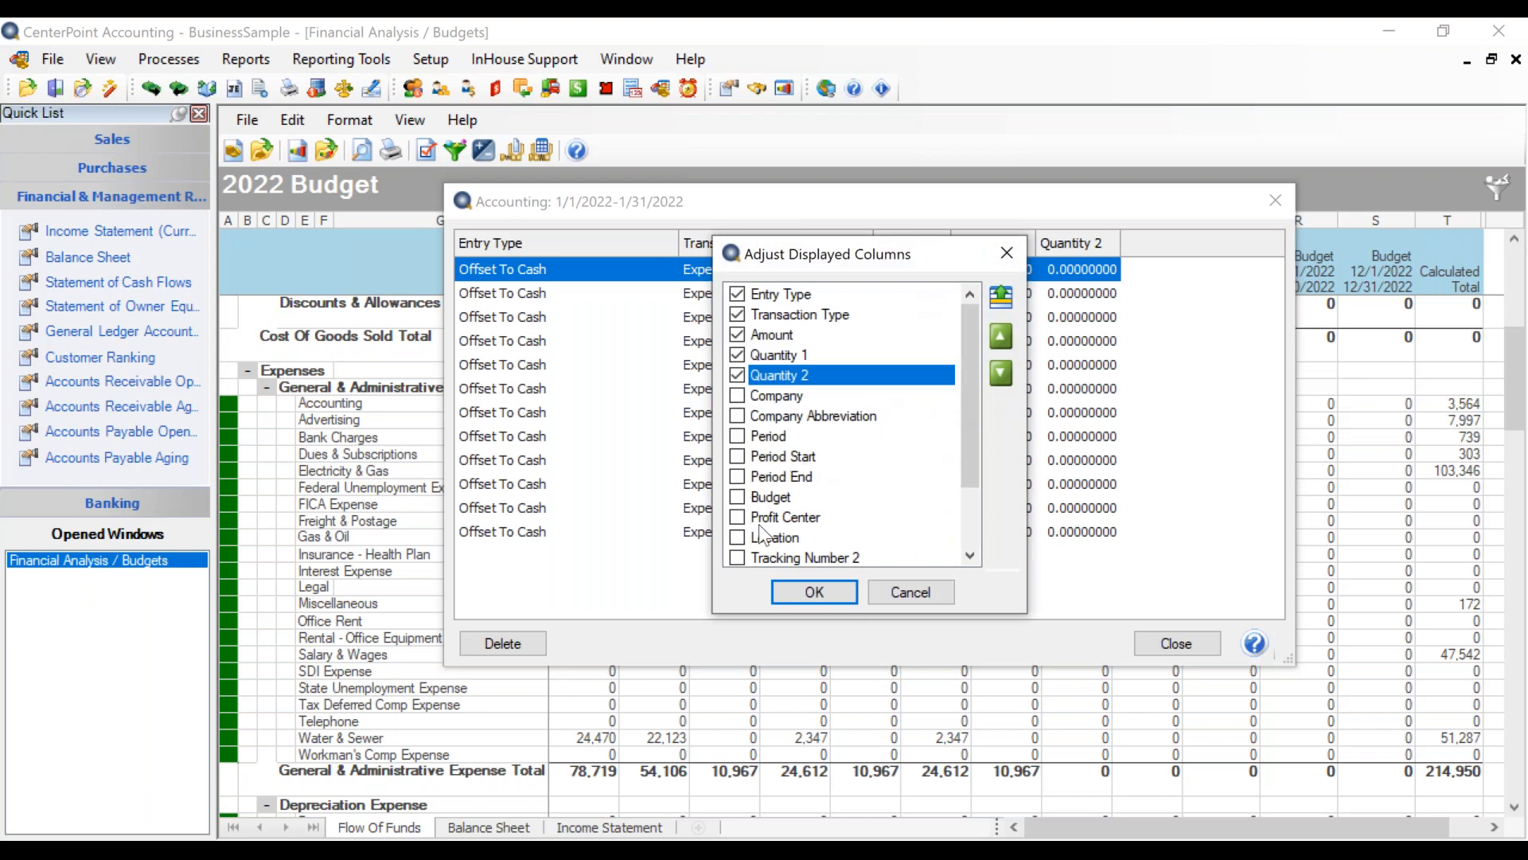
{"action": "left_click", "coordinate": [737, 517]}
{"action": "left_click", "coordinate": [737, 537]}
{"action": "left_click", "coordinate": [815, 597]}
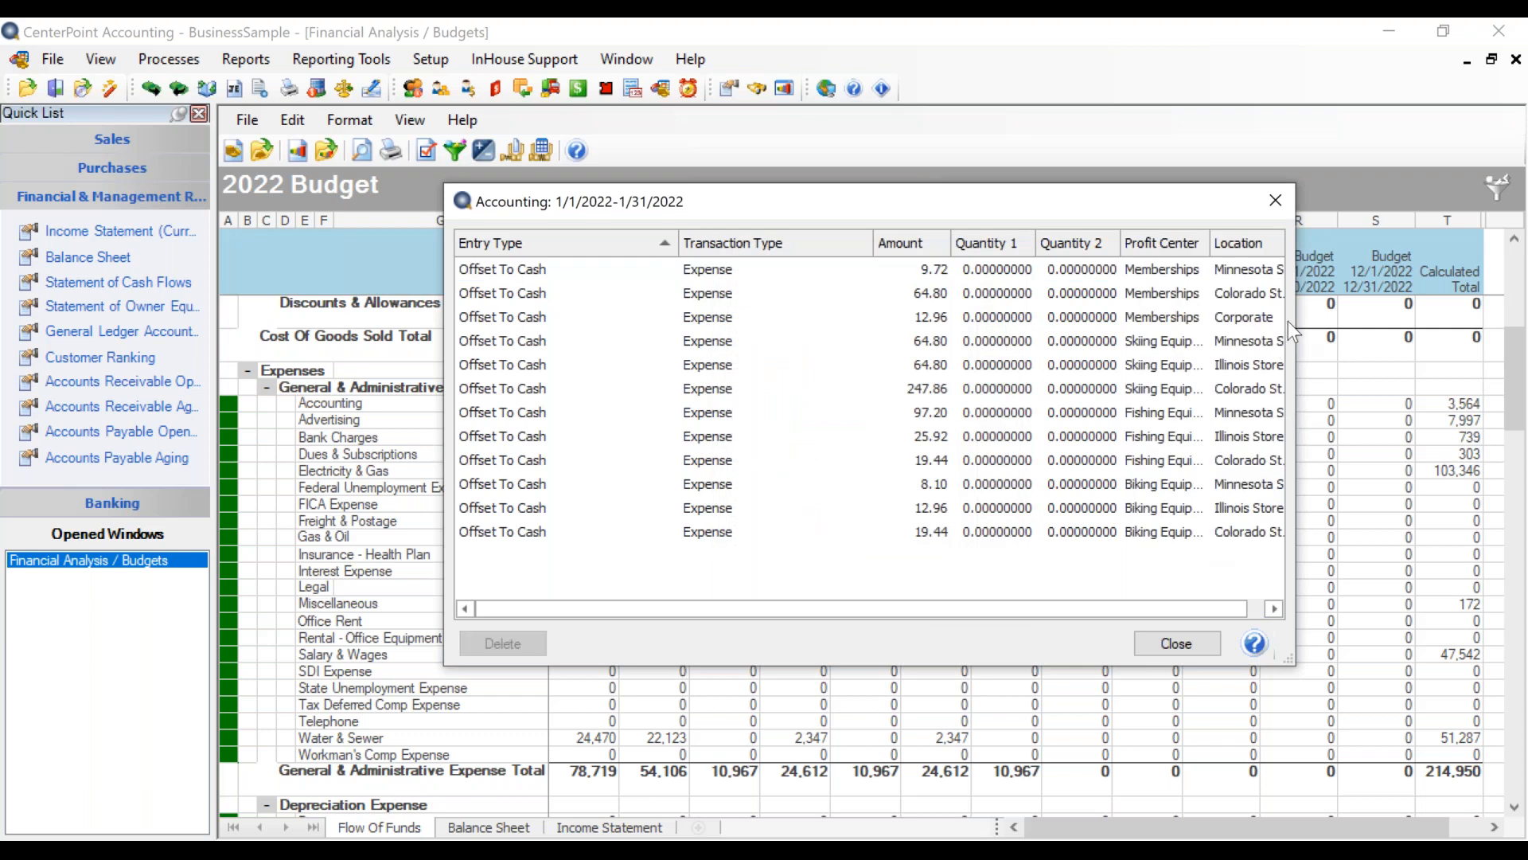
{"action": "left_click_drag", "start_coordinate": [1294, 318], "coordinate": [1367, 318]}
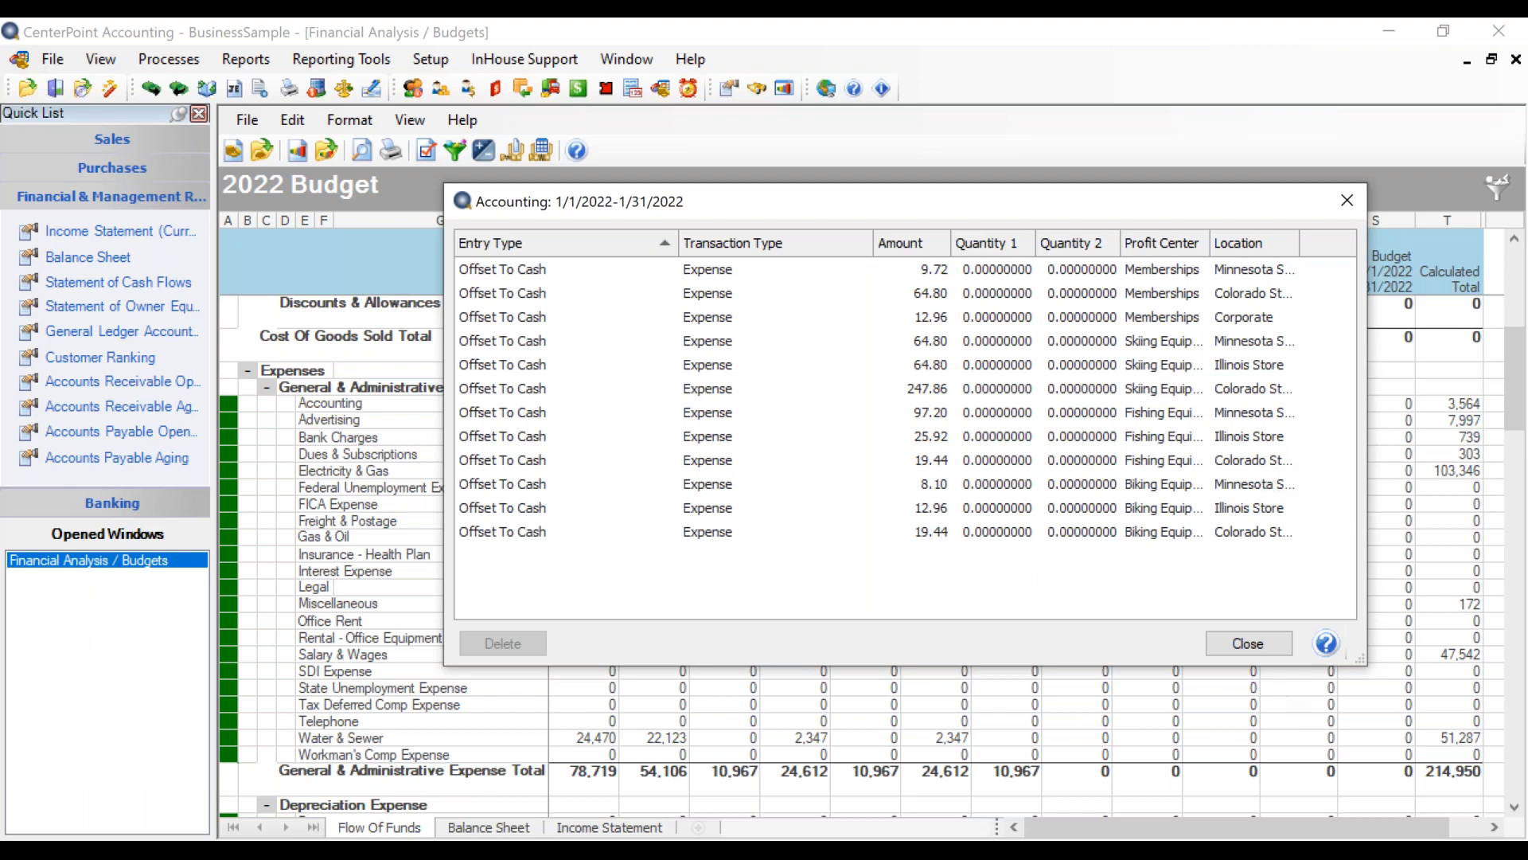
{"action": "left_click", "coordinate": [1248, 643]}
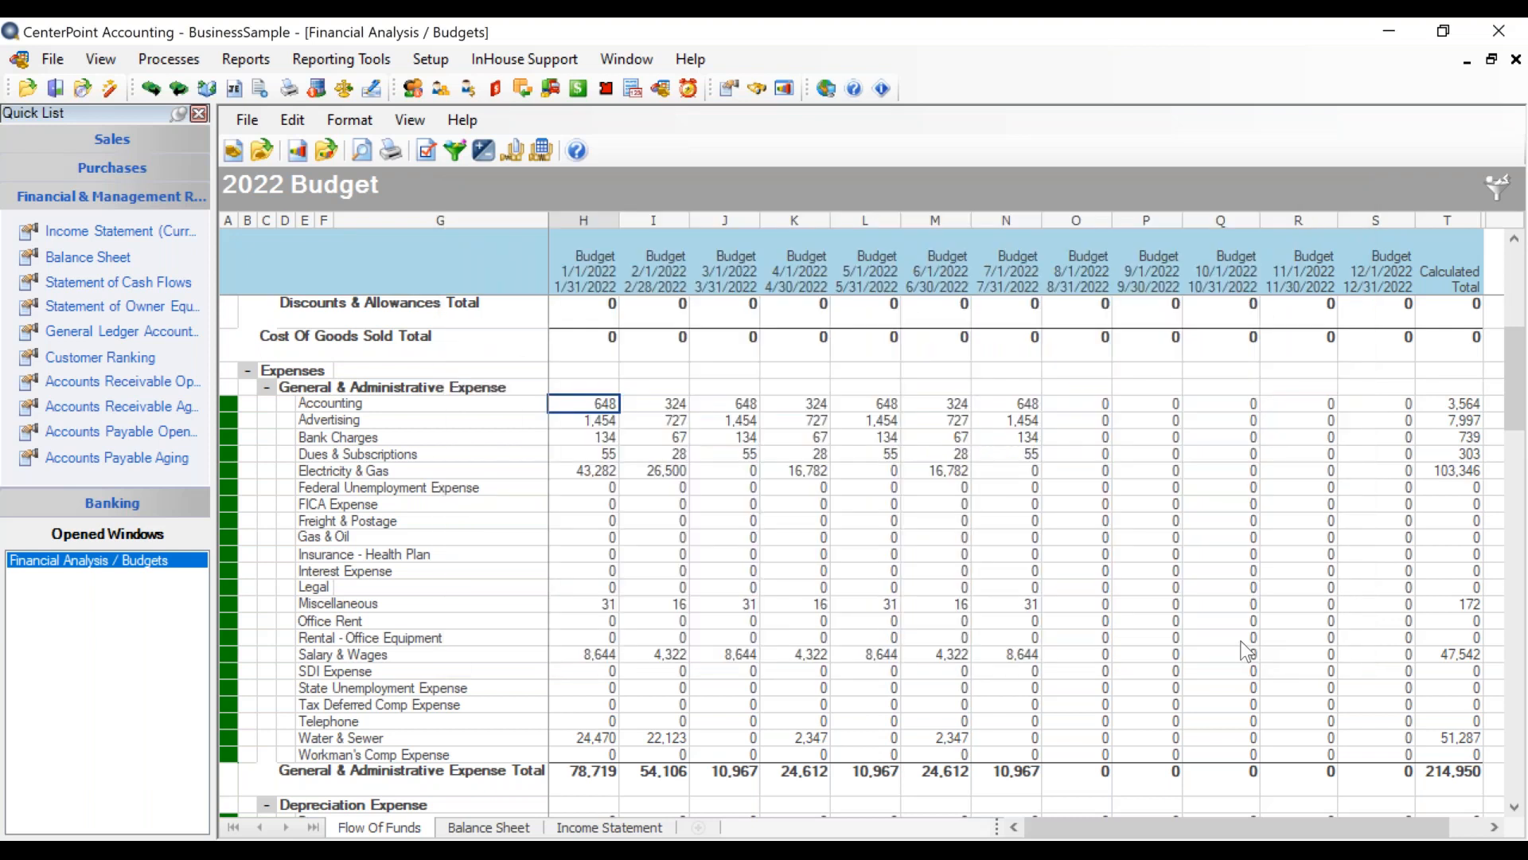